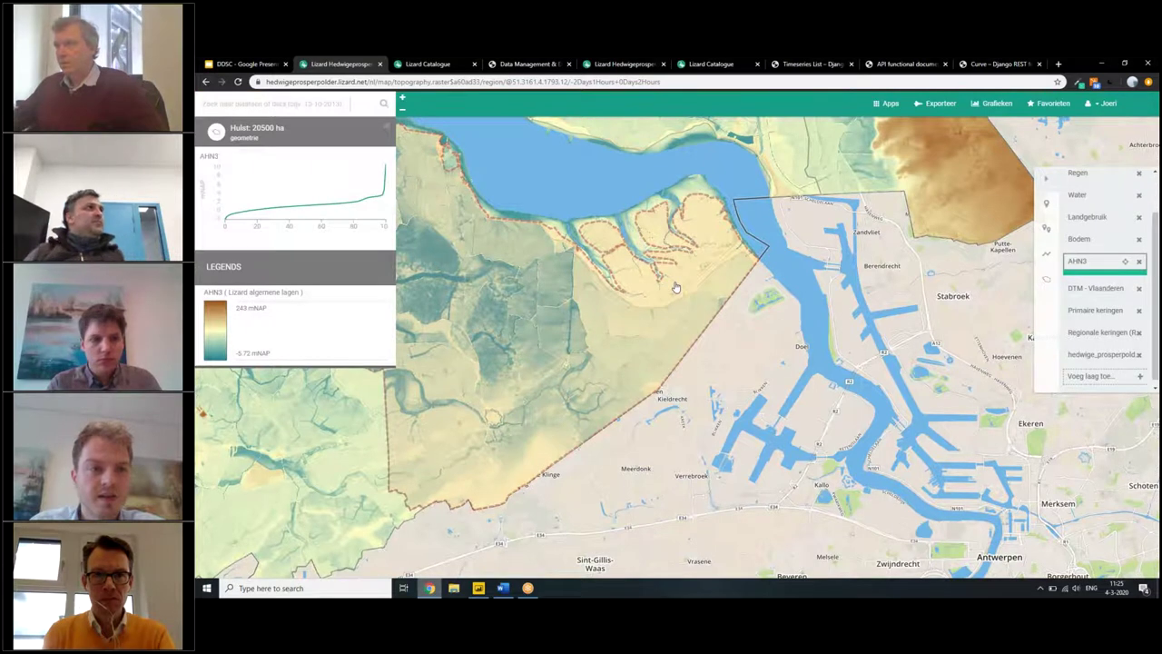
Step: Inspect the Curve API response for geom=712 and return to the API Raster Queries slide
mouse_move(233, 211)
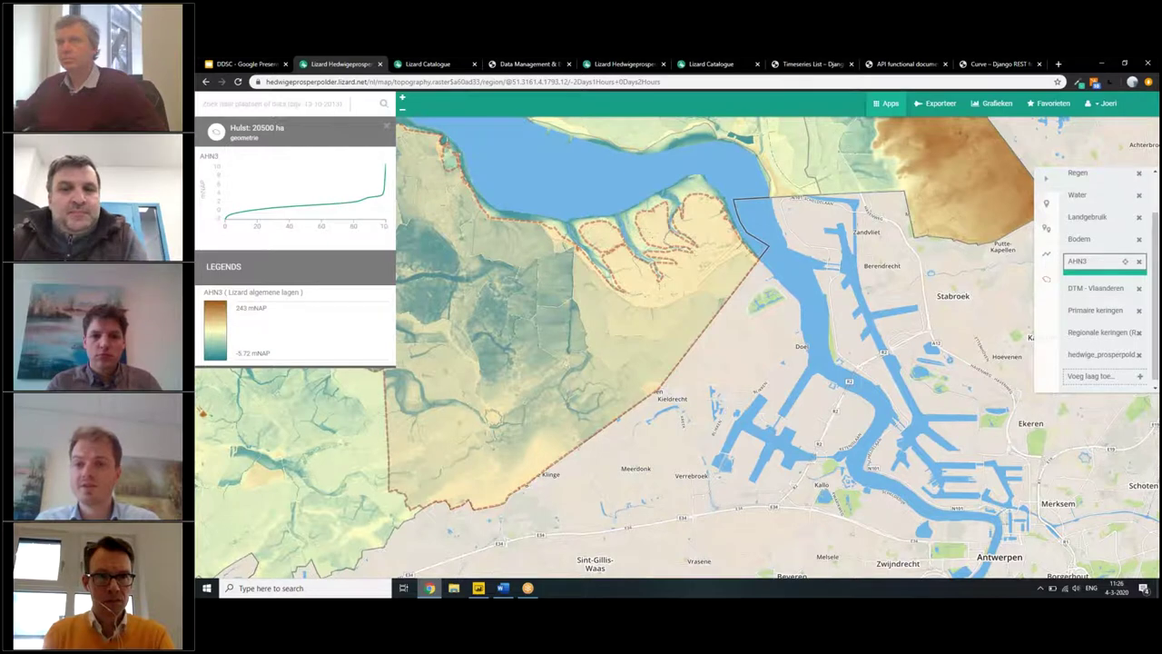
click(993, 68)
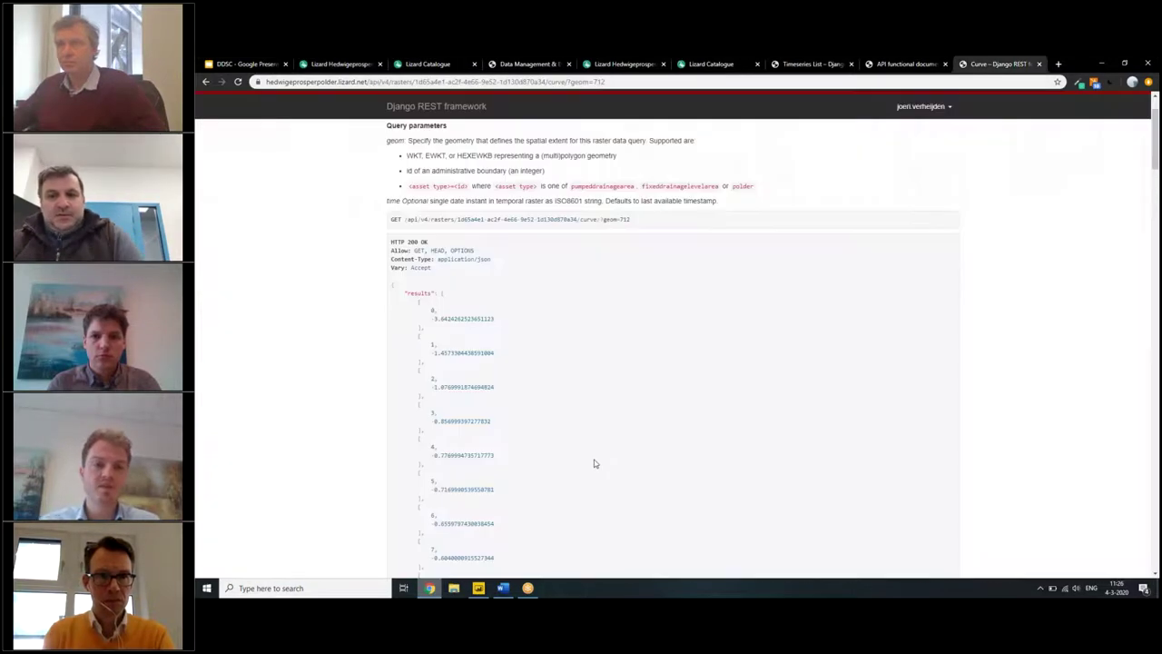
scroll(593, 460, down, 5)
scroll(594, 463, down, 20)
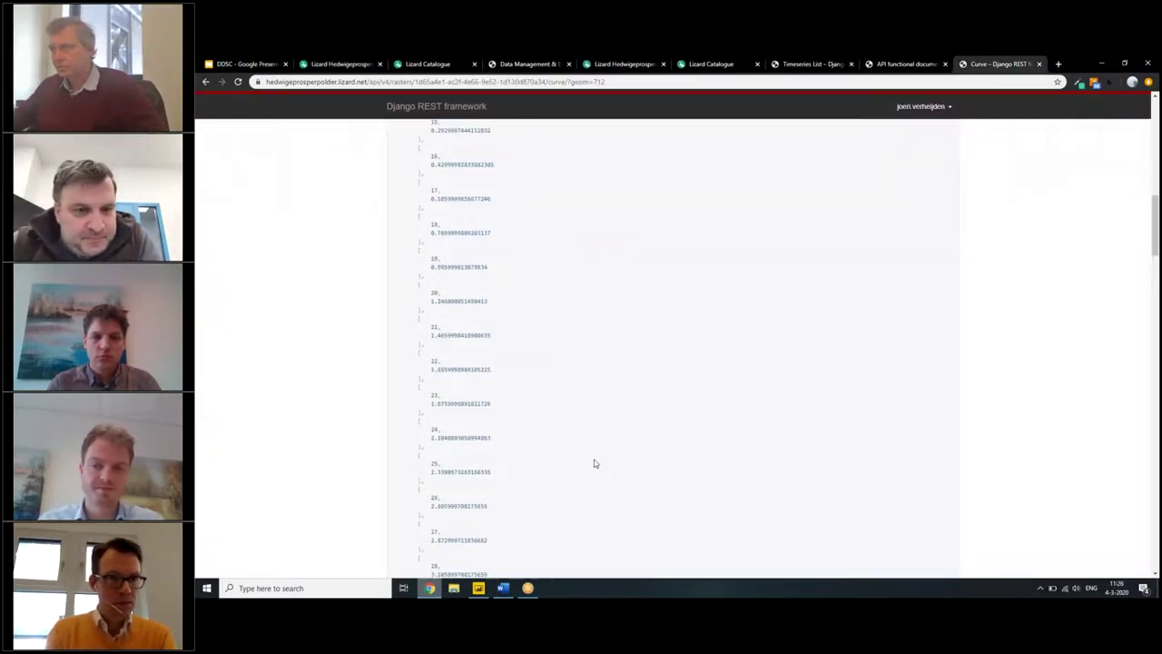
scroll(593, 463, up, 20)
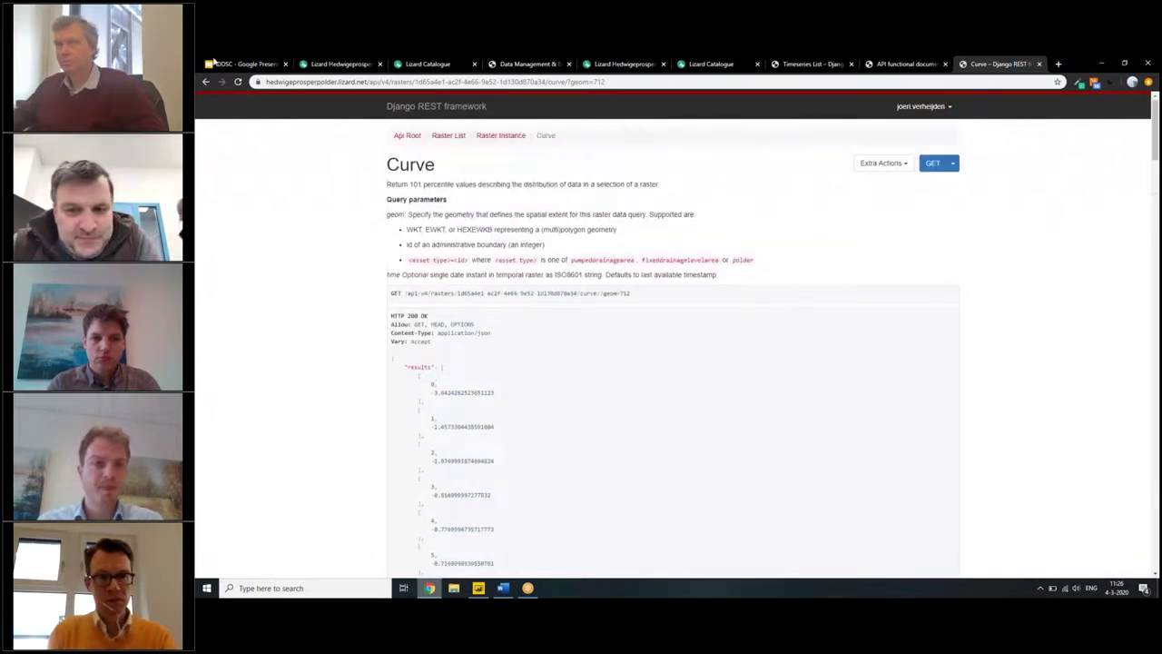
click(211, 63)
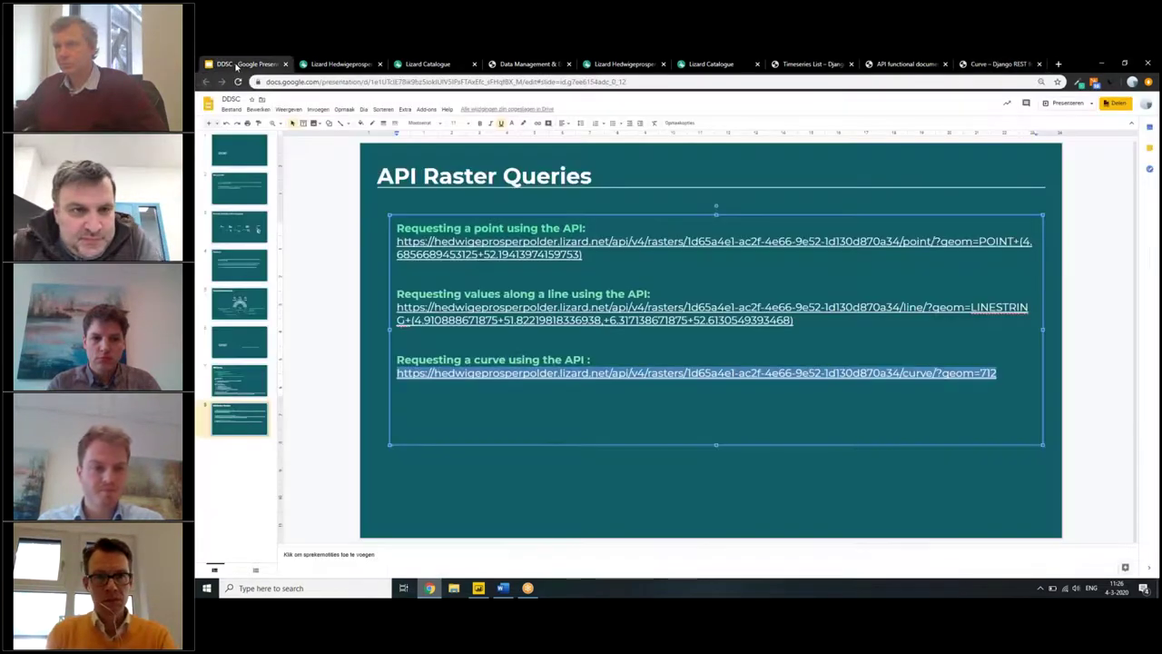
click(315, 332)
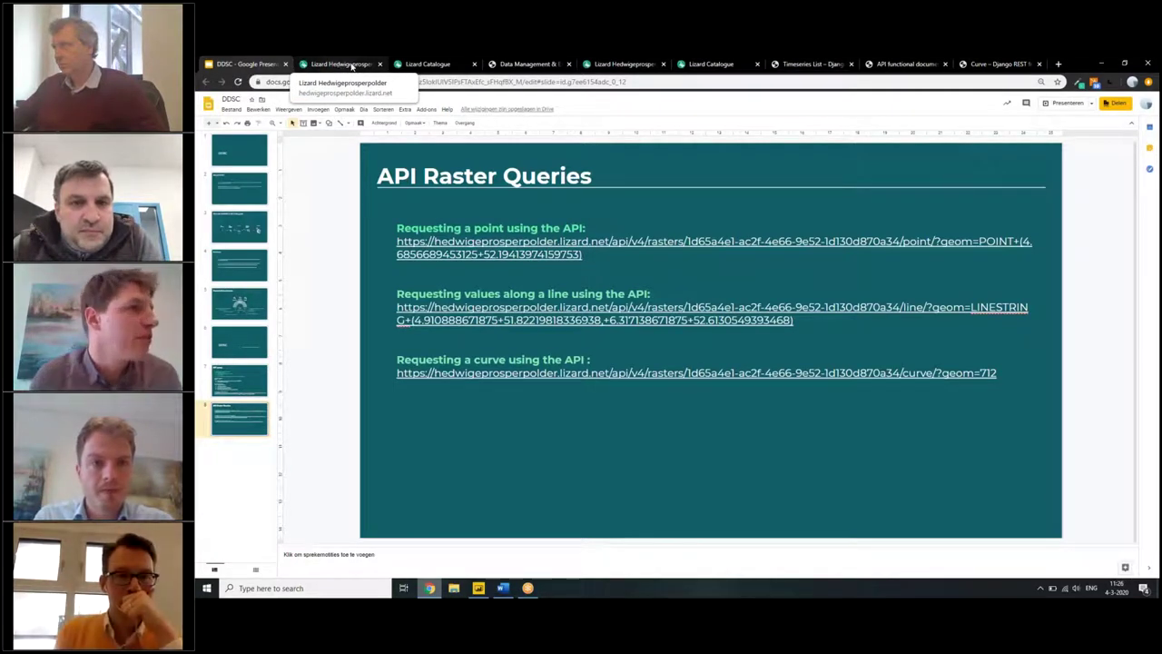
Step: In the Lizard Catalogue, remove the ddsc_hedwigeprosperpolder dataset filter and search the rasters for "ahn3"
click(444, 65)
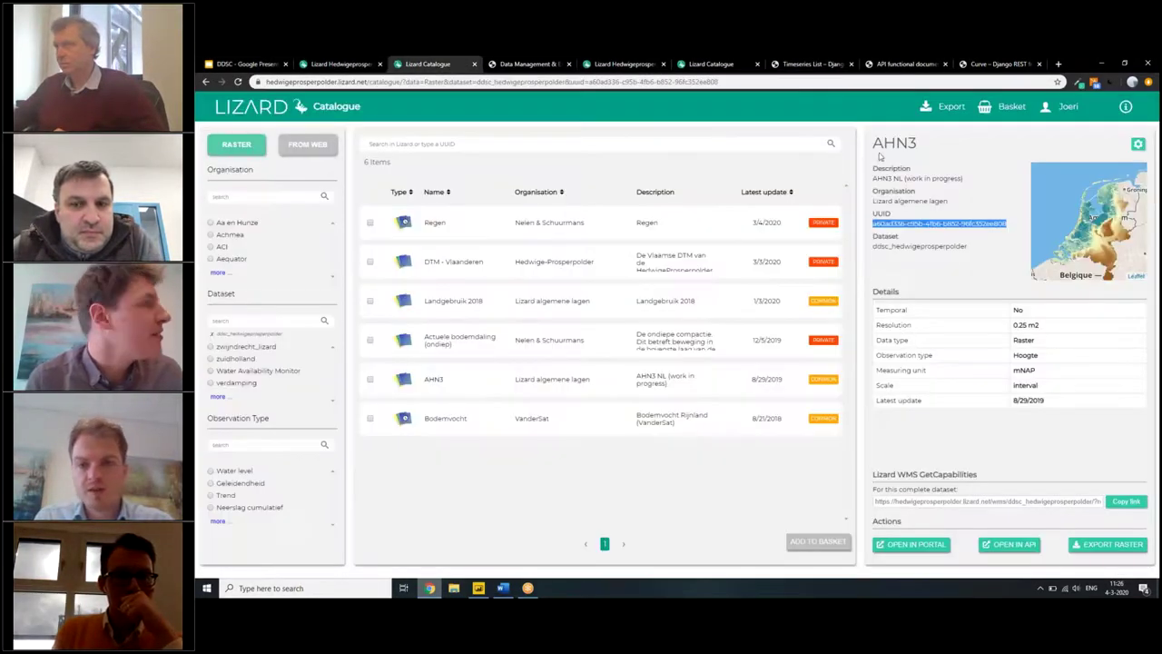
click(1071, 311)
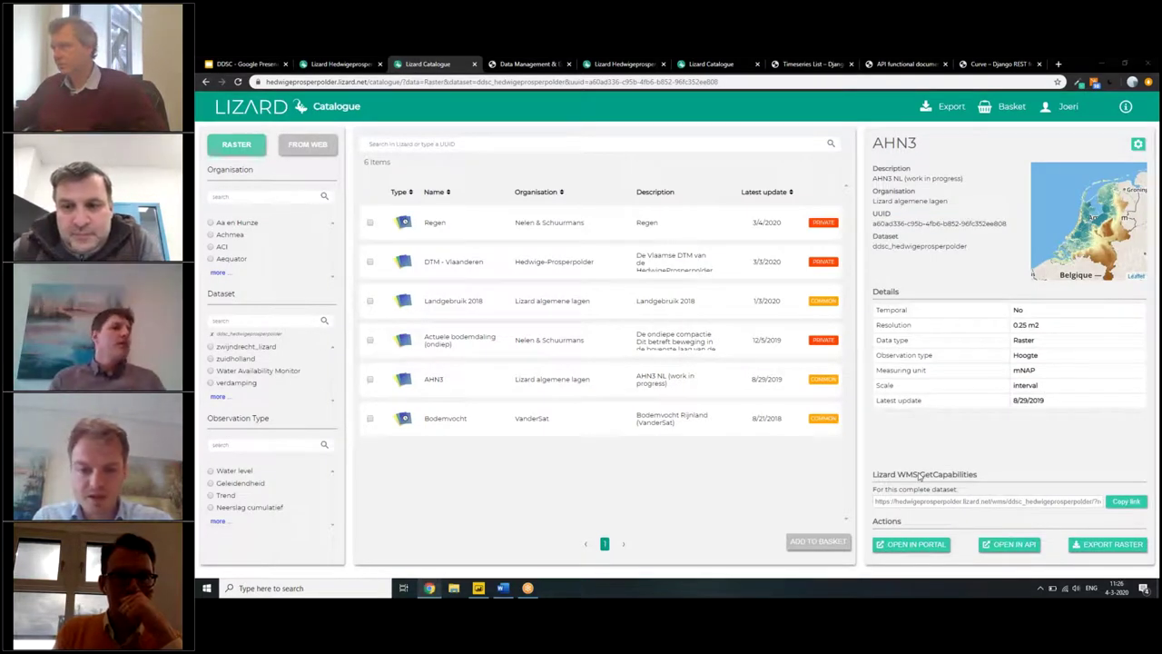
click(514, 145)
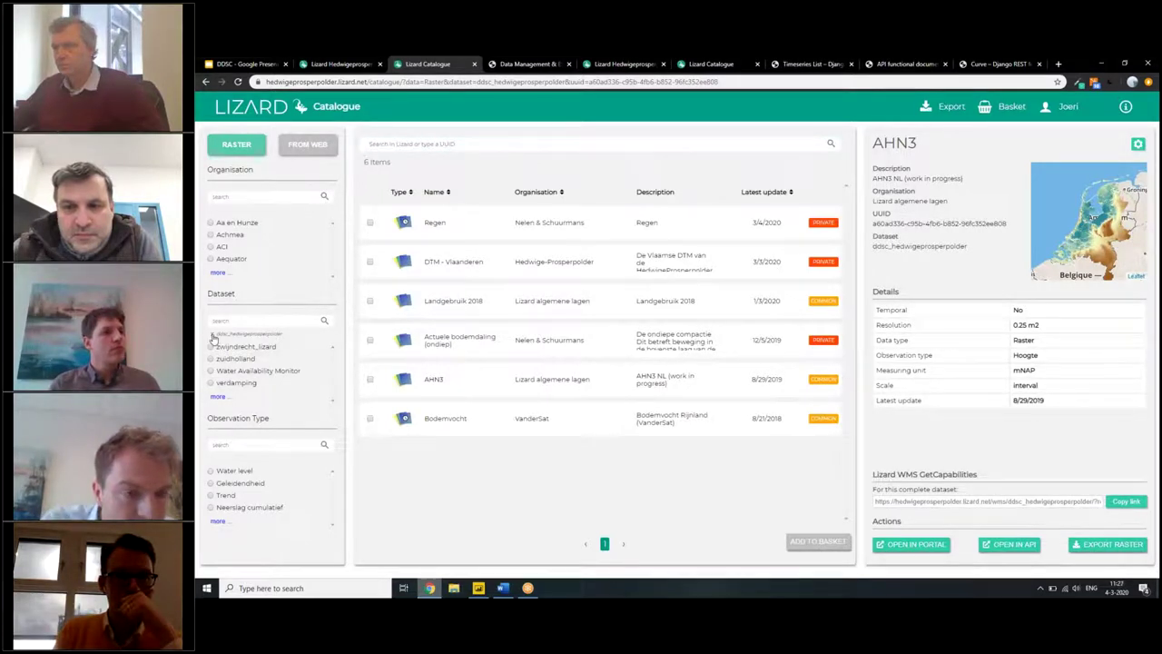
click(212, 336)
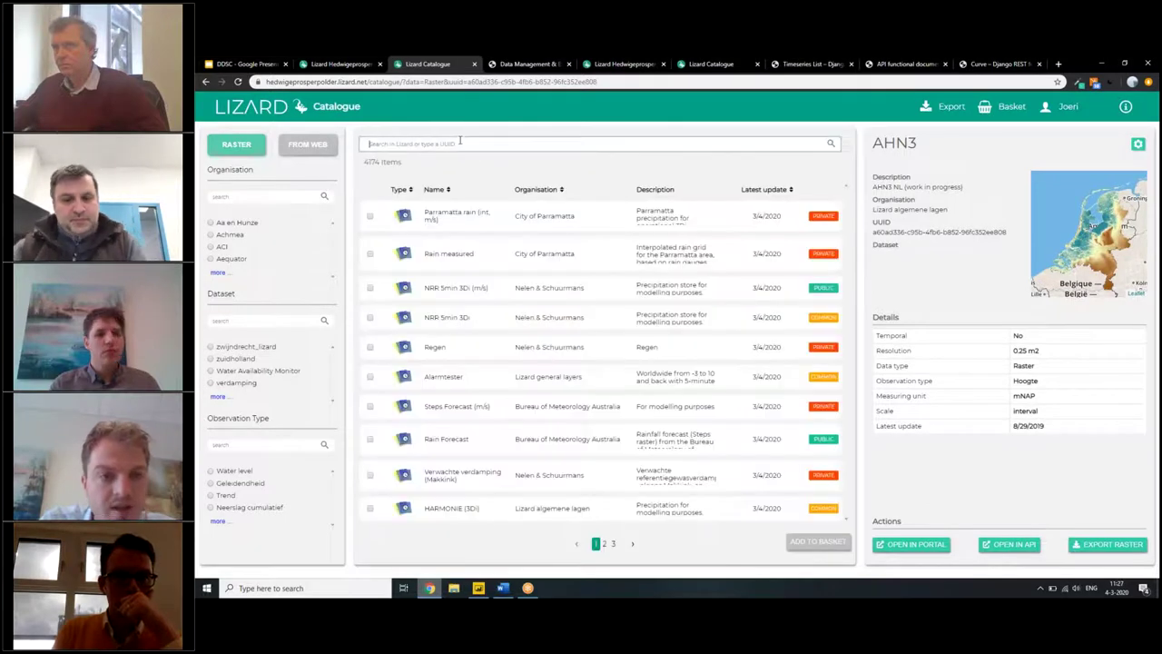
text(ahn3)
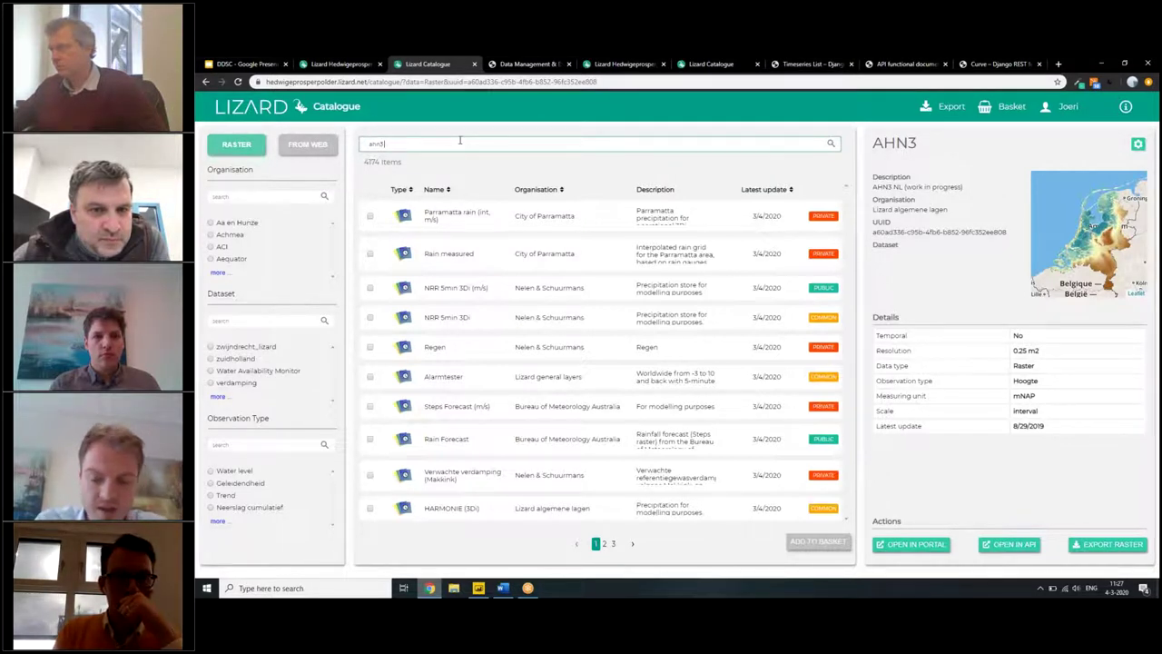
key(Return)
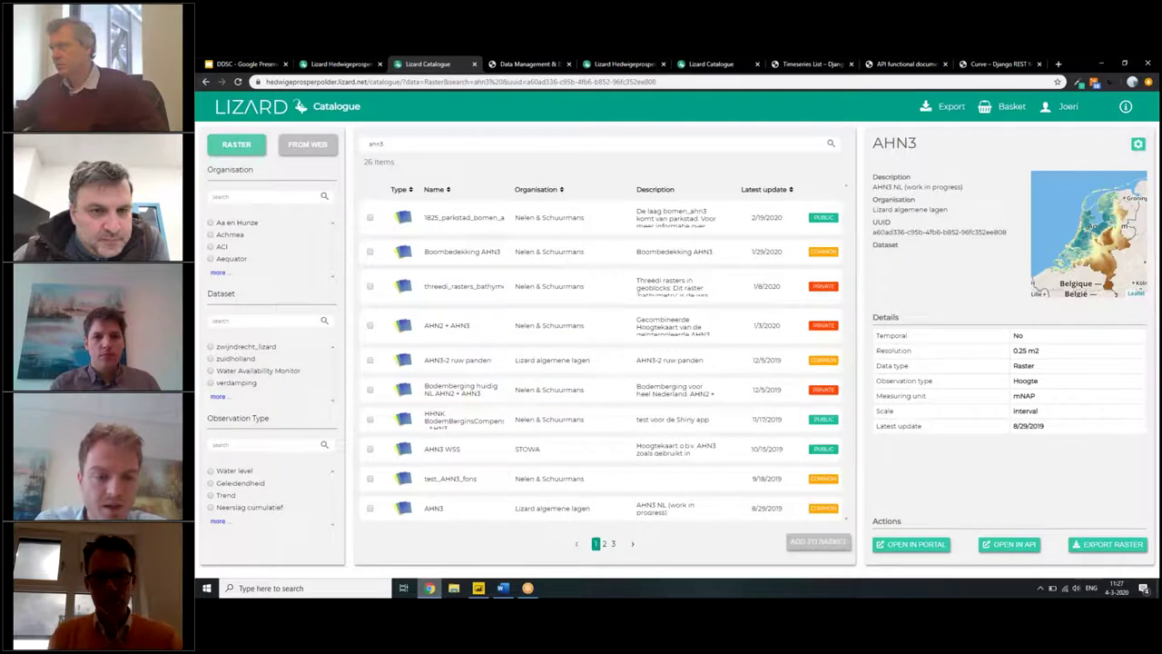
Step: Browse the ahn3 results and view the details of the AHN3-2 ruw and AHN3-2 ruw panden rasters
click(603, 543)
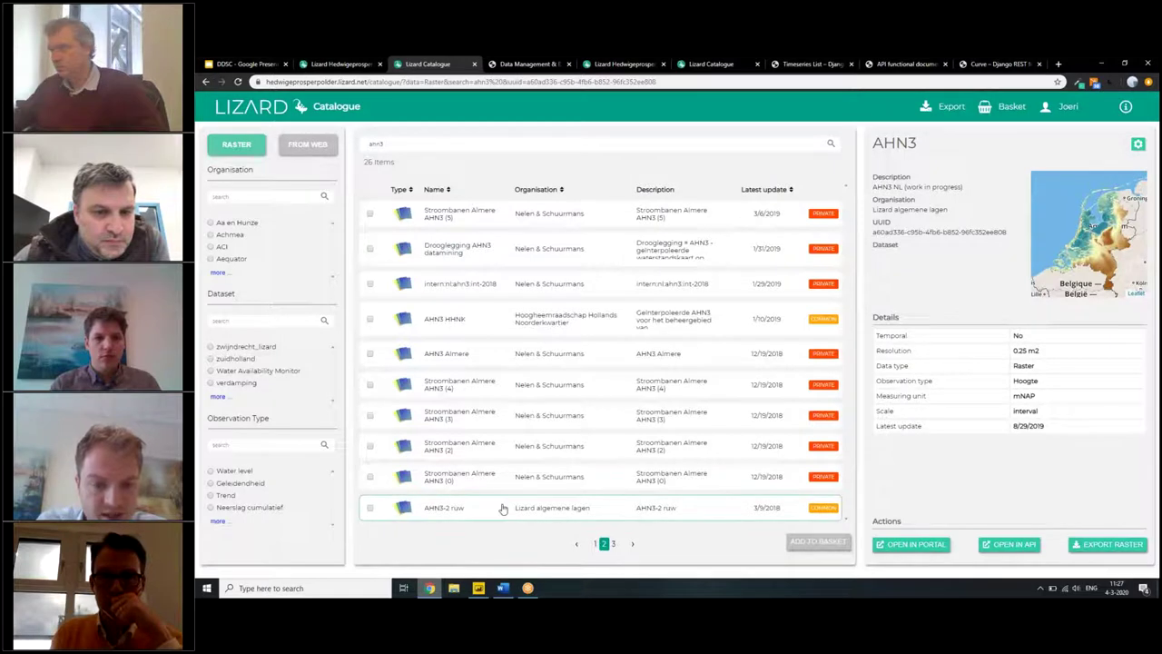
click(503, 508)
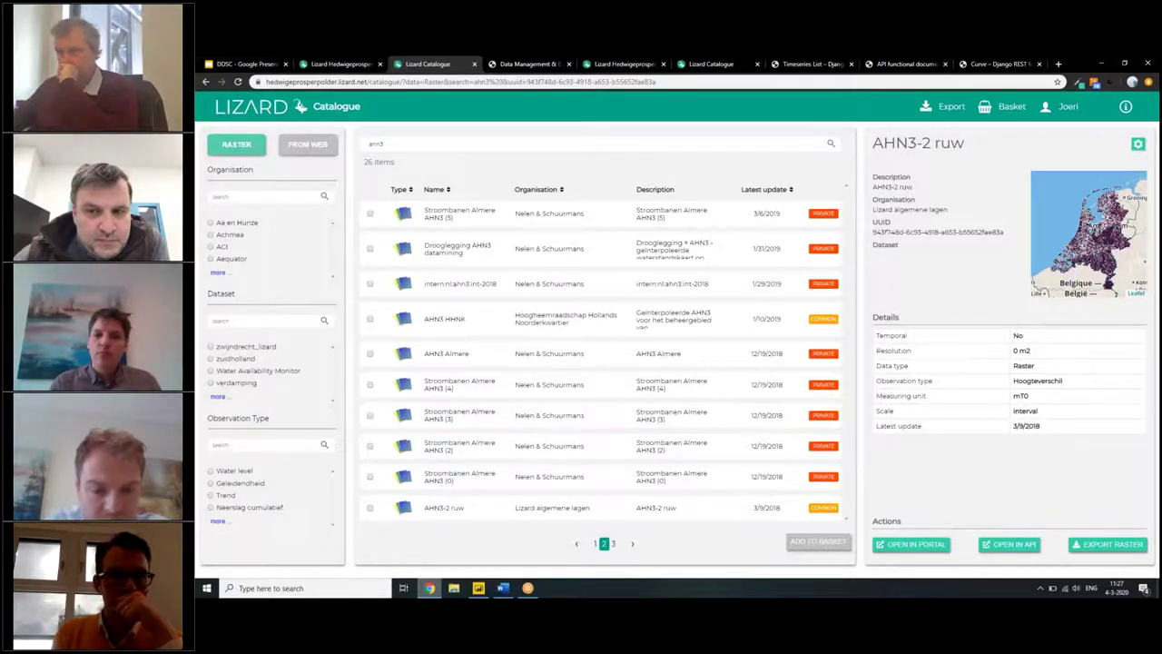
click(596, 543)
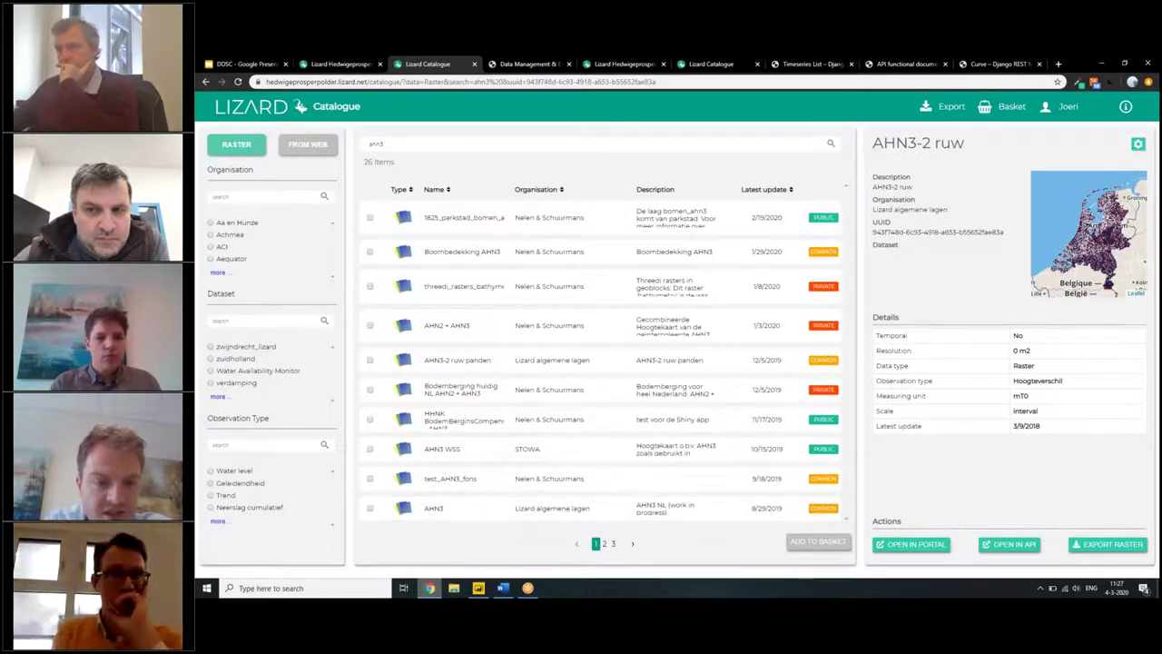
click(470, 367)
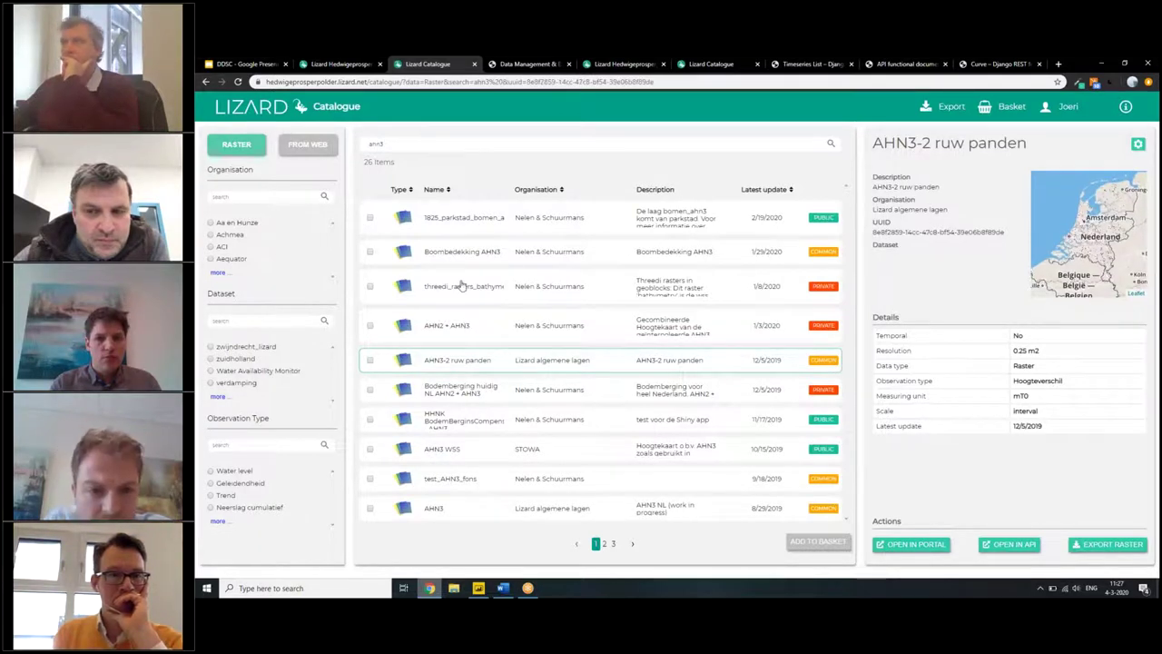
Step: Filter the ahn3 results by organisation Waternet and select the AHN3-2 maaiveld raster
click(260, 321)
click(266, 194)
text(waternet)
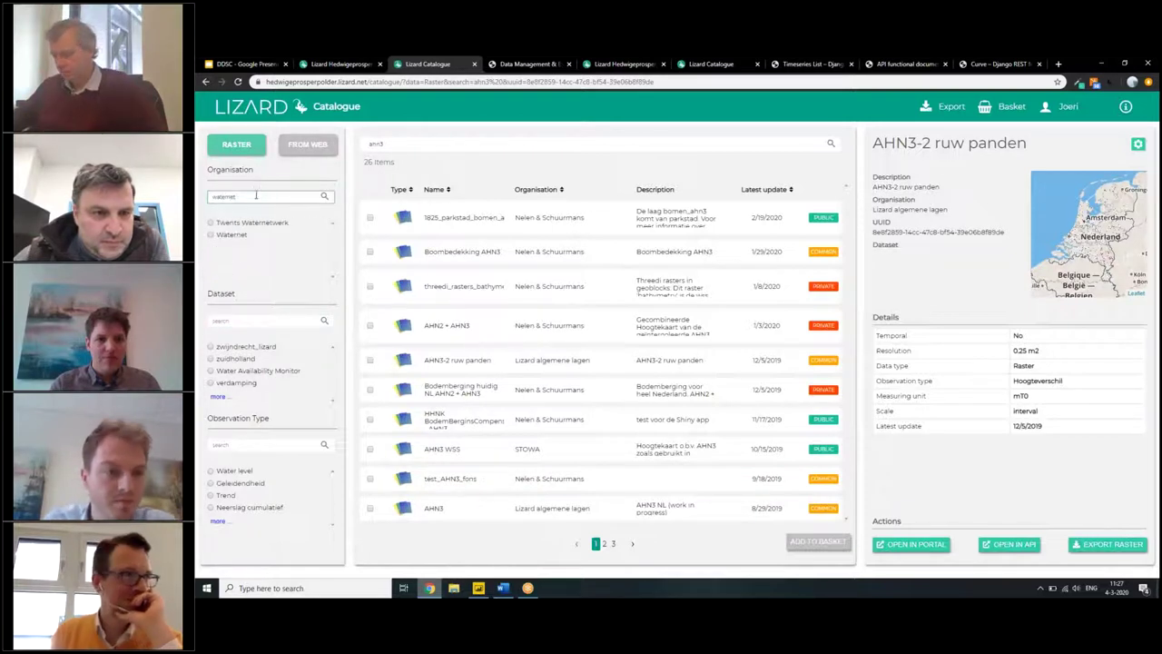
click(225, 235)
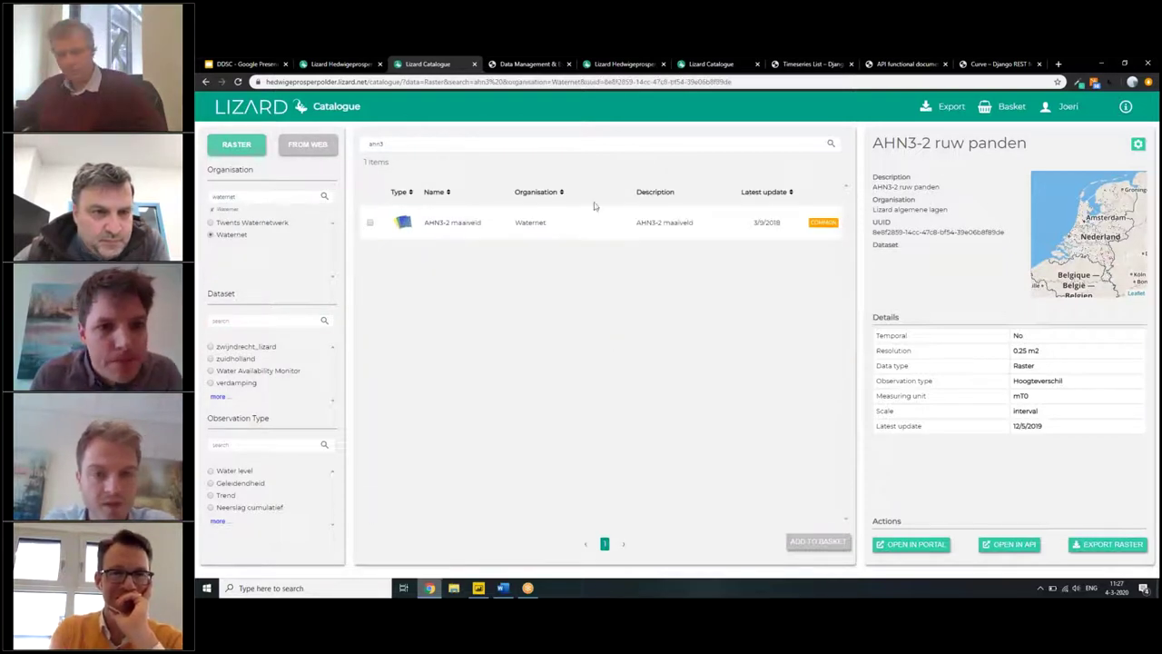
click(592, 217)
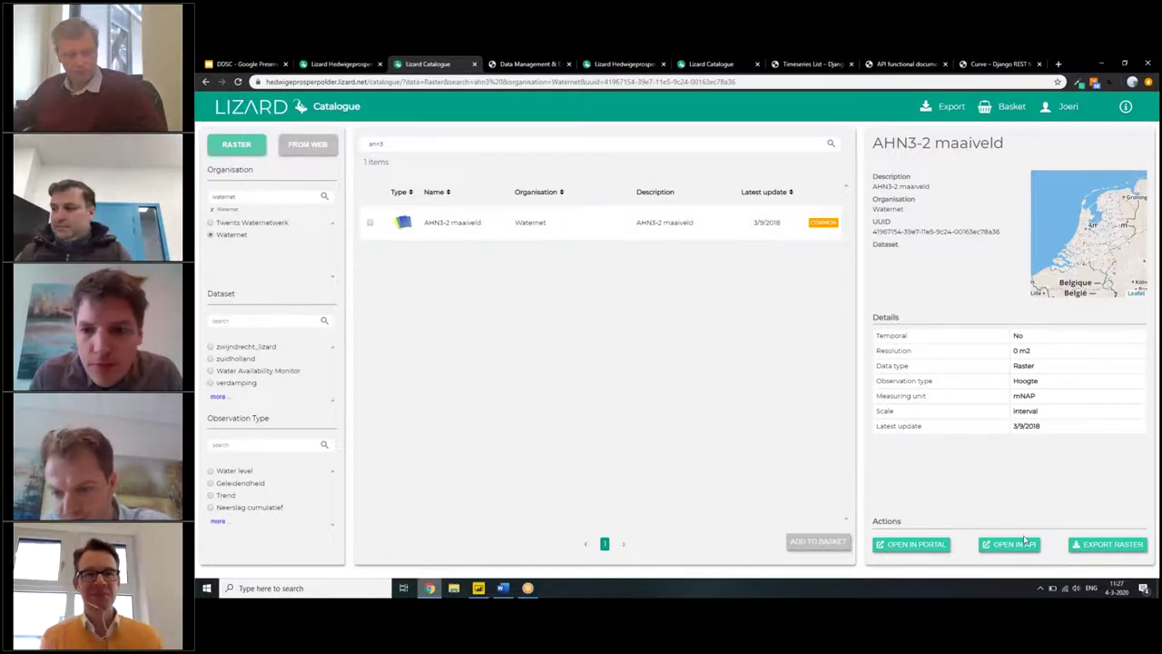
Step: Open the AHN3-2 maaiveld raster in the portal map and focus on the Westerschelde area northwest of Doel
click(912, 544)
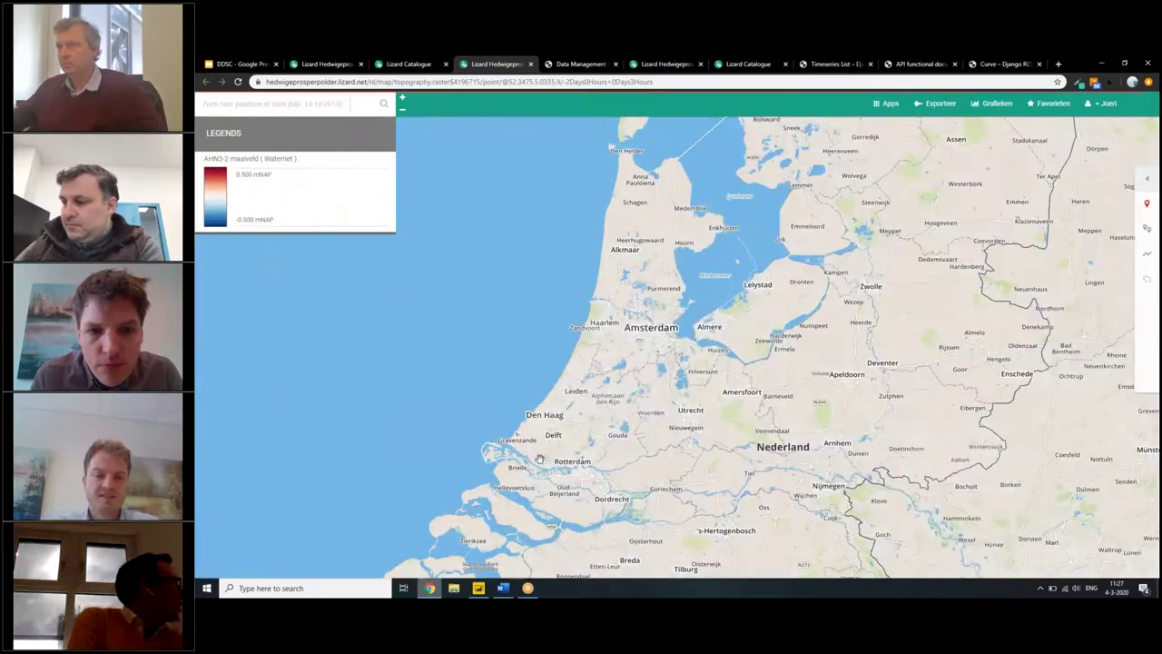
drag(539, 460, 466, 332)
drag(423, 495, 491, 363)
scroll(464, 454, up, 2)
scroll(491, 363, up, 1)
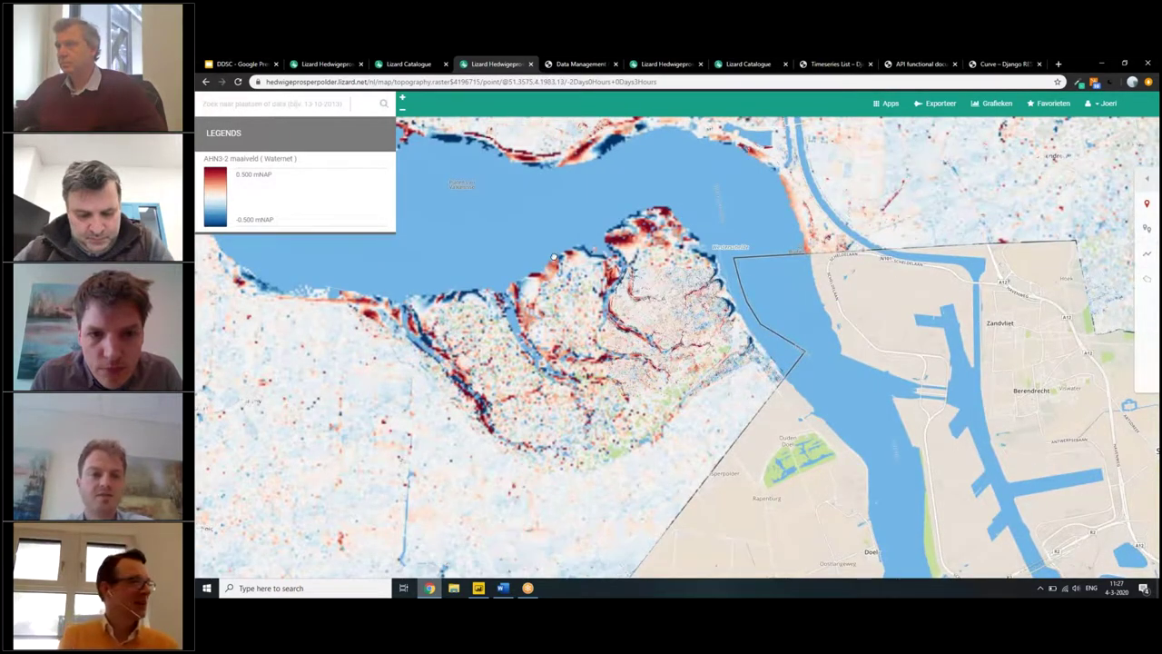
drag(555, 257, 559, 160)
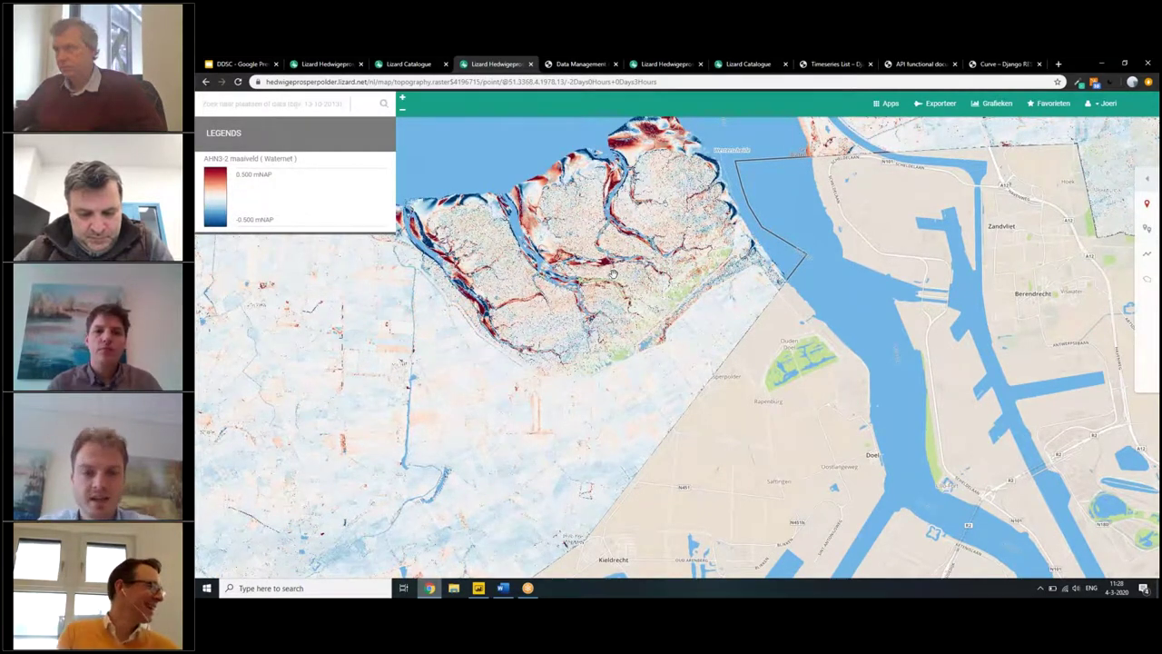
Step: Examine the AHN3-2 maaiveld height differences in the tidal channels and marshes along the Westerschelde up close
scroll(612, 274, up, 2)
drag(527, 221, 604, 270)
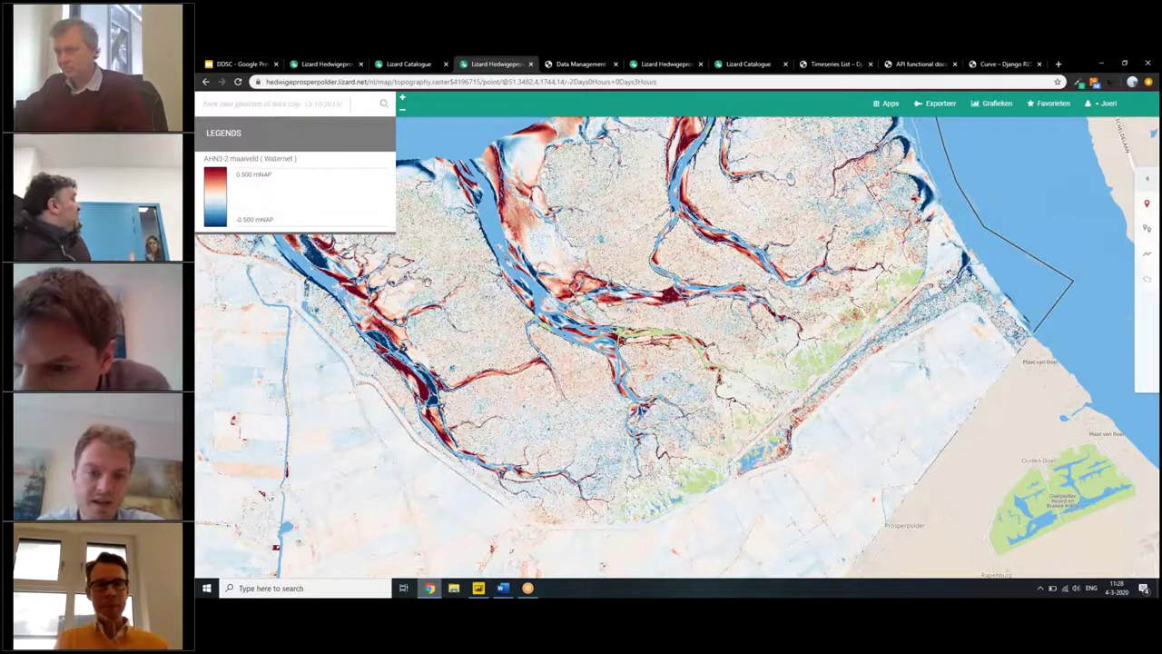
scroll(395, 310, up, 1)
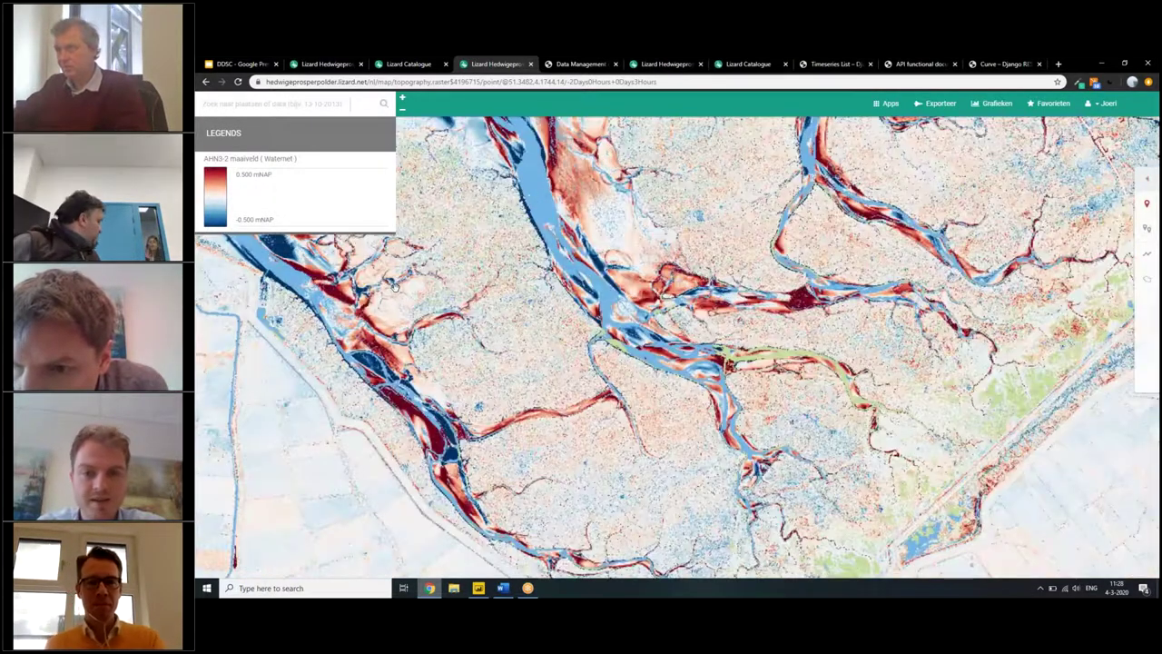
scroll(400, 136, up, 1)
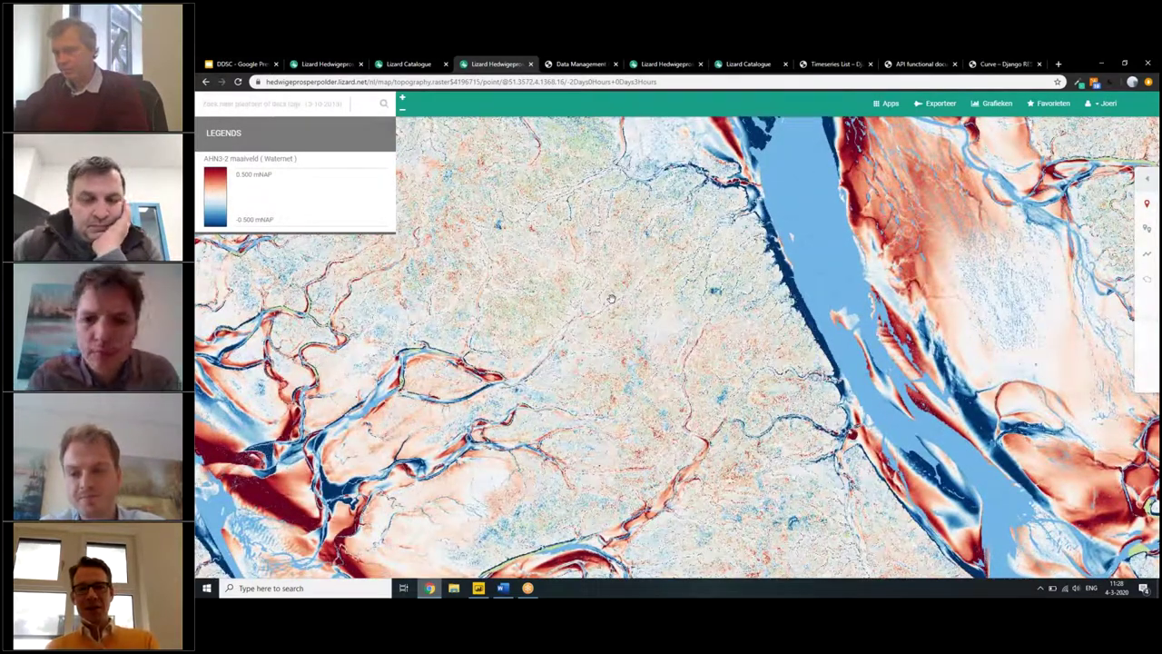
drag(611, 299, 760, 266)
scroll(563, 313, up, 1)
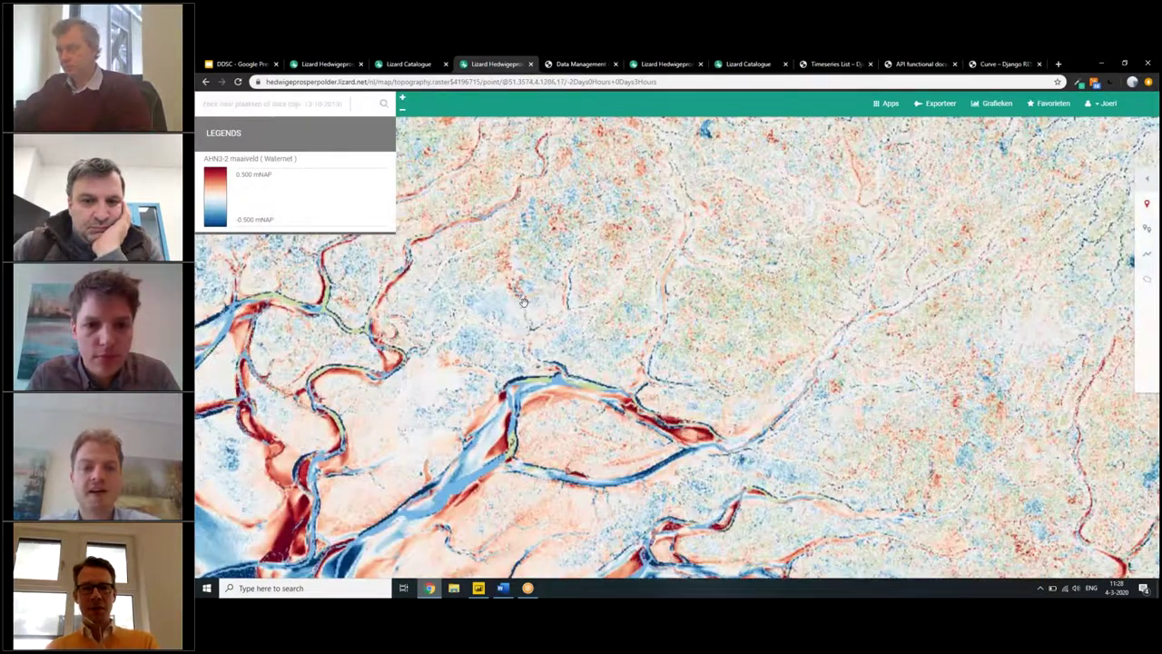
drag(596, 321, 661, 336)
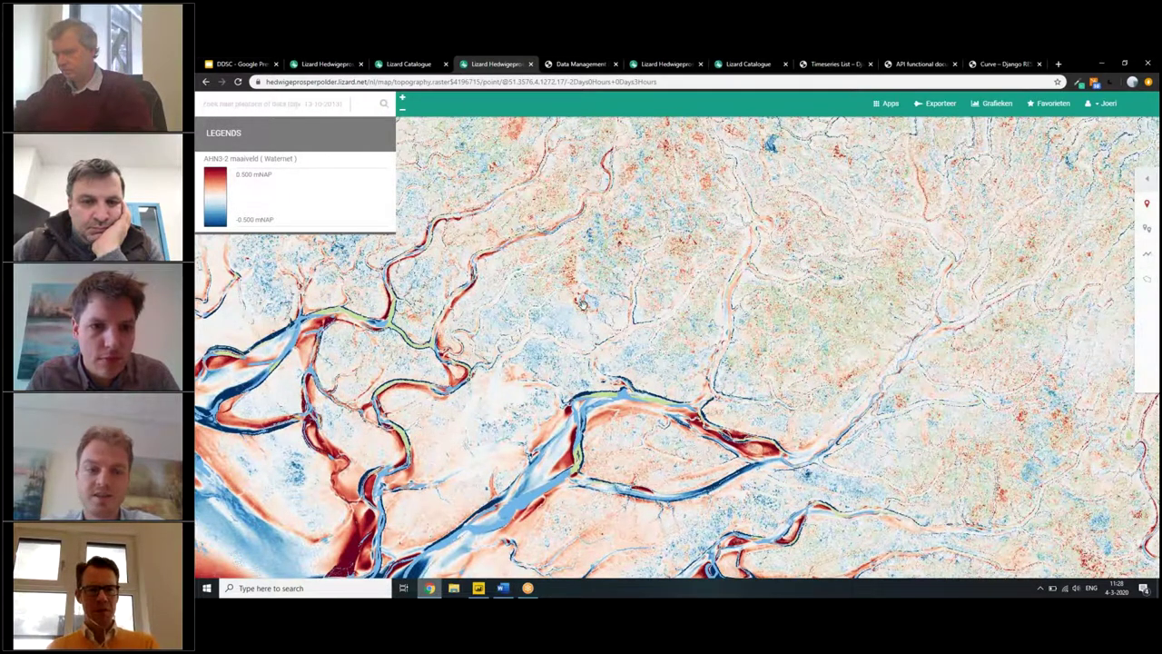
drag(584, 304, 775, 368)
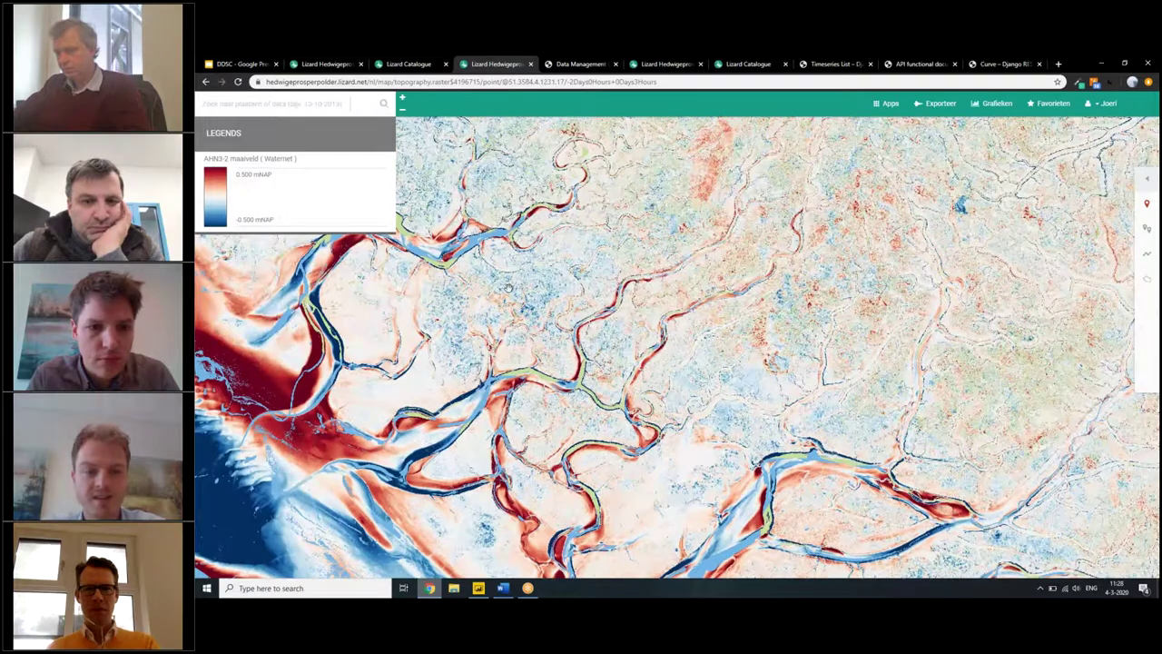
drag(677, 349, 748, 314)
drag(672, 345, 767, 322)
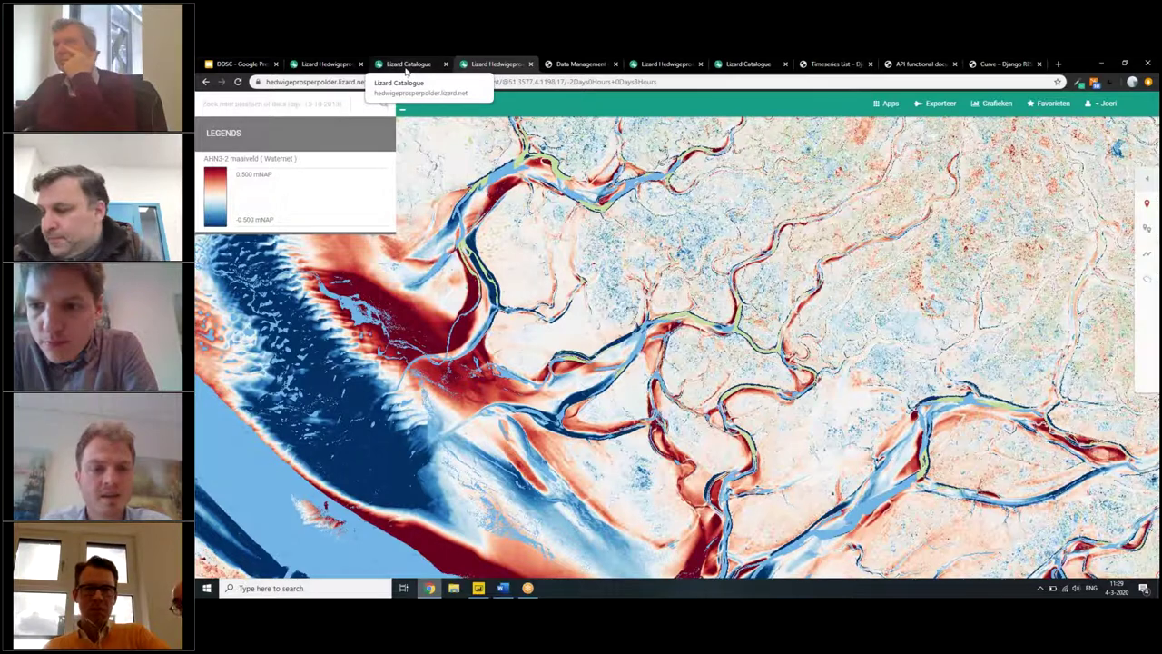
Step: Return to the catalogue, open the AHN3-2 maaiveld export, pick the tile covering Den Haag and Rotterdam, and close without downloading
click(396, 65)
click(1113, 544)
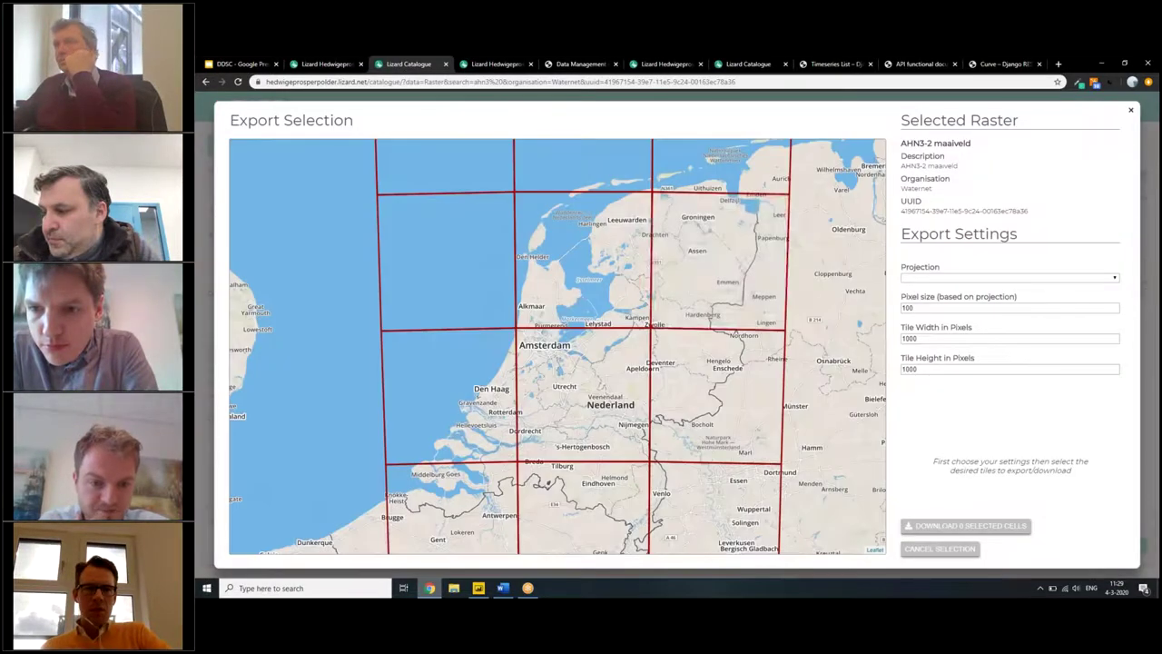
click(498, 439)
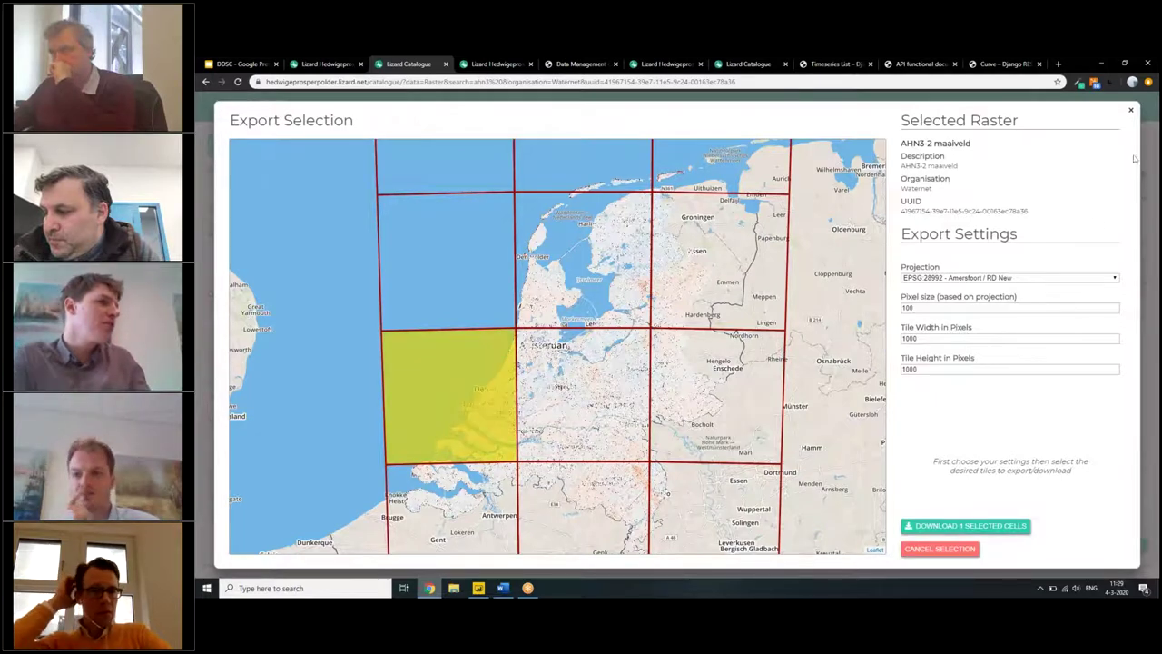
click(1131, 110)
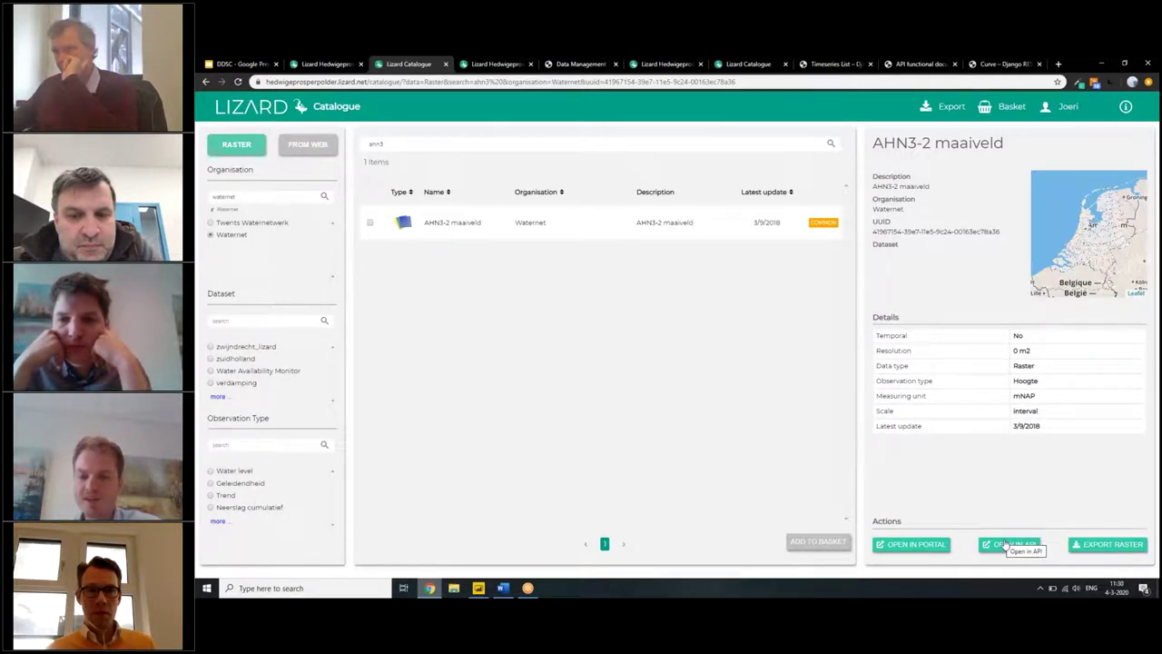
Step: Open the AHN3-2 maaiveld export around the Westerschelde and look through the available projections, keeping EPSG 28992 - Amersfoort / RD New
click(1101, 545)
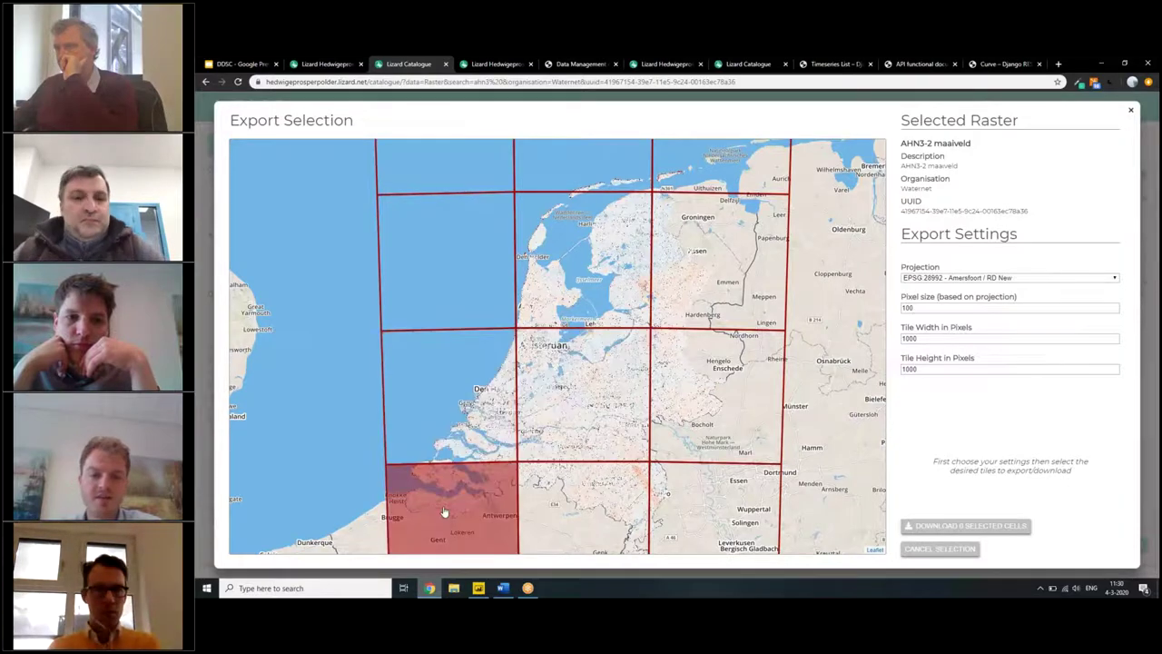
scroll(445, 513, up, 2)
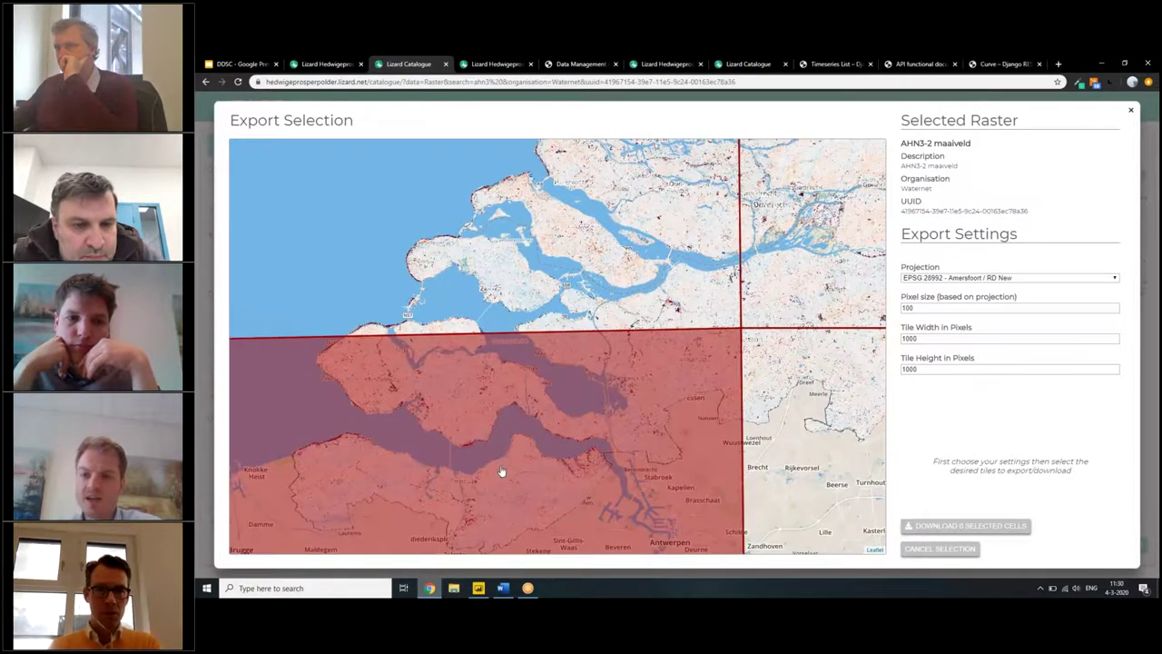
click(1081, 278)
scroll(1044, 309, down, 10)
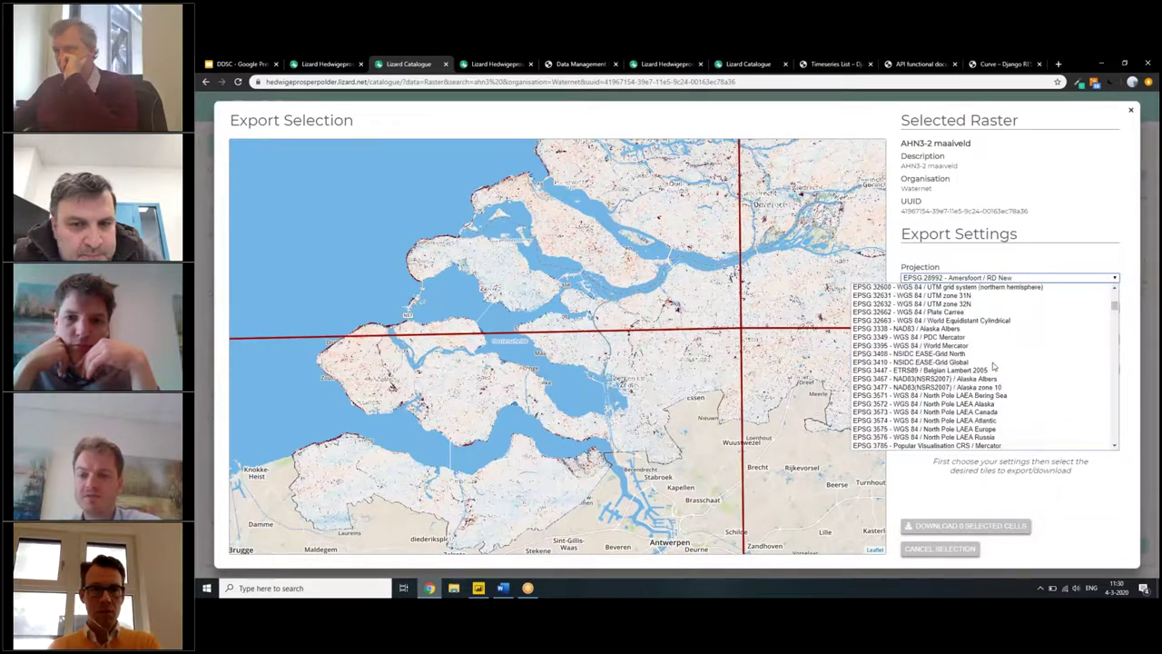
scroll(993, 368, down, 5)
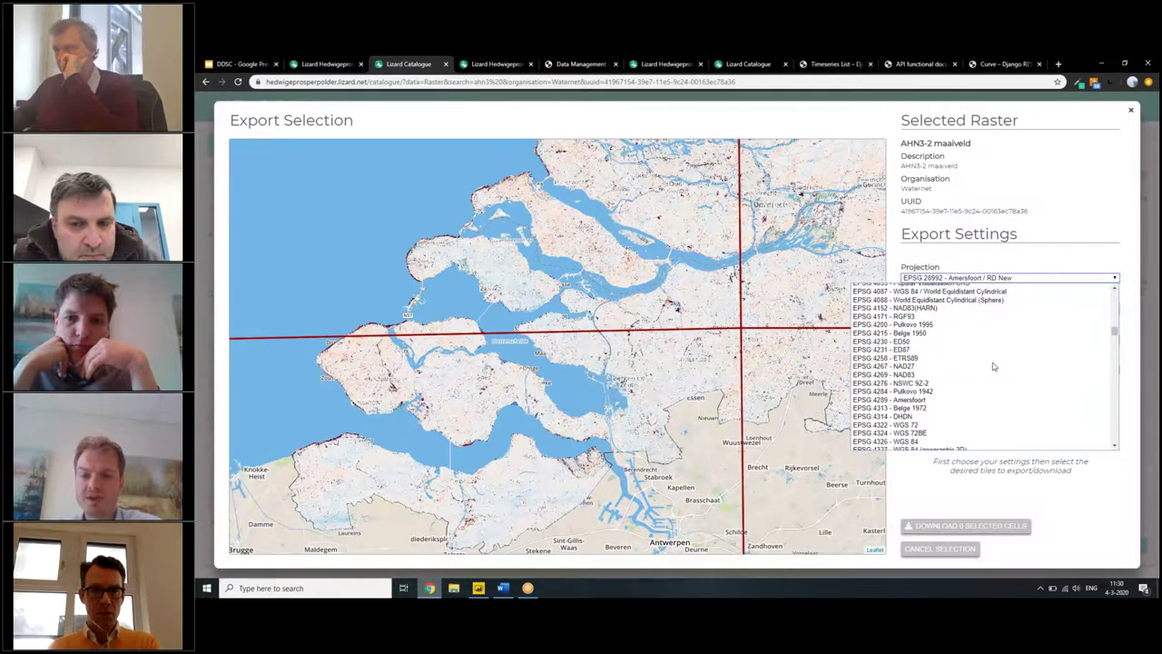
scroll(992, 366, down, 10)
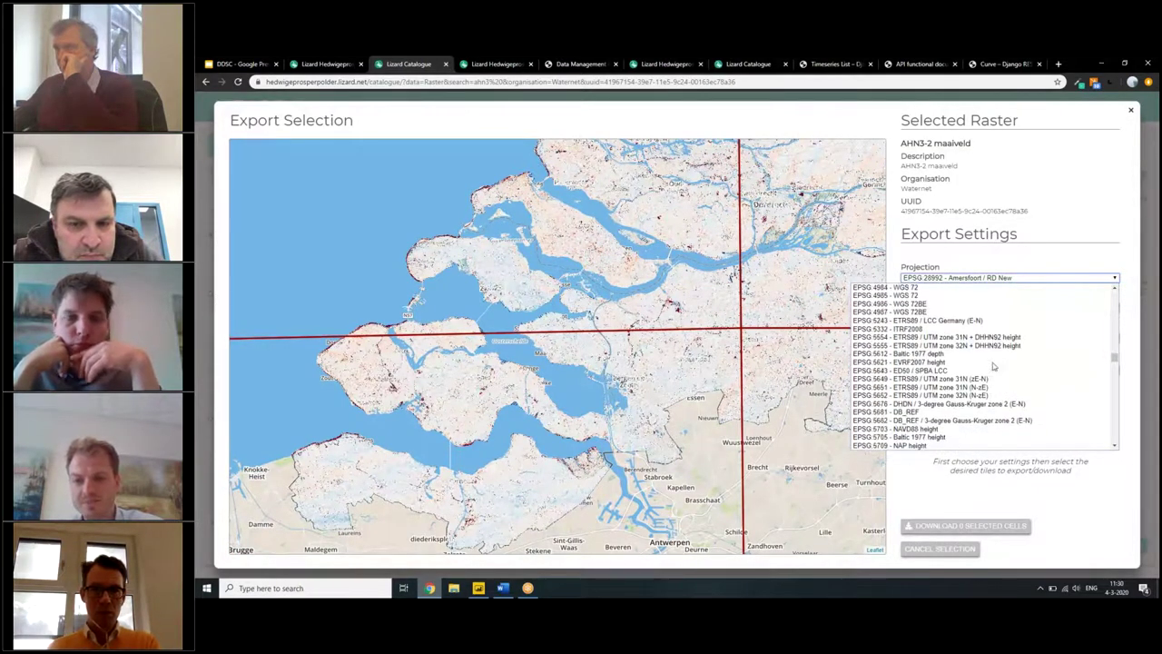
scroll(992, 367, up, 20)
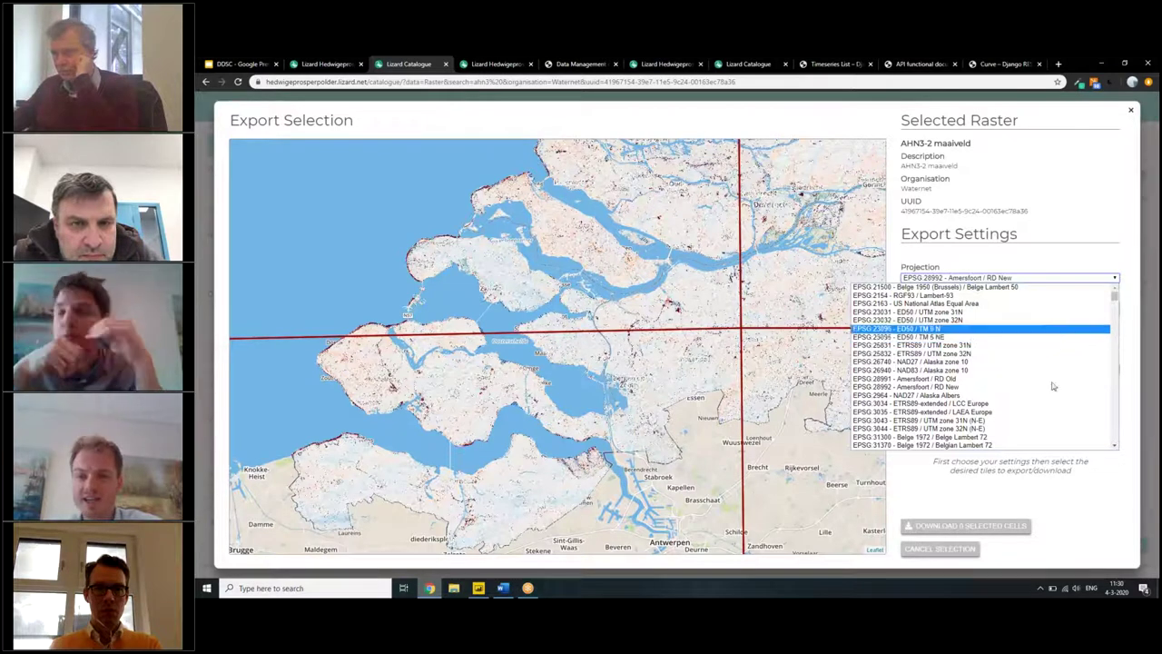
scroll(1045, 381, down, 2)
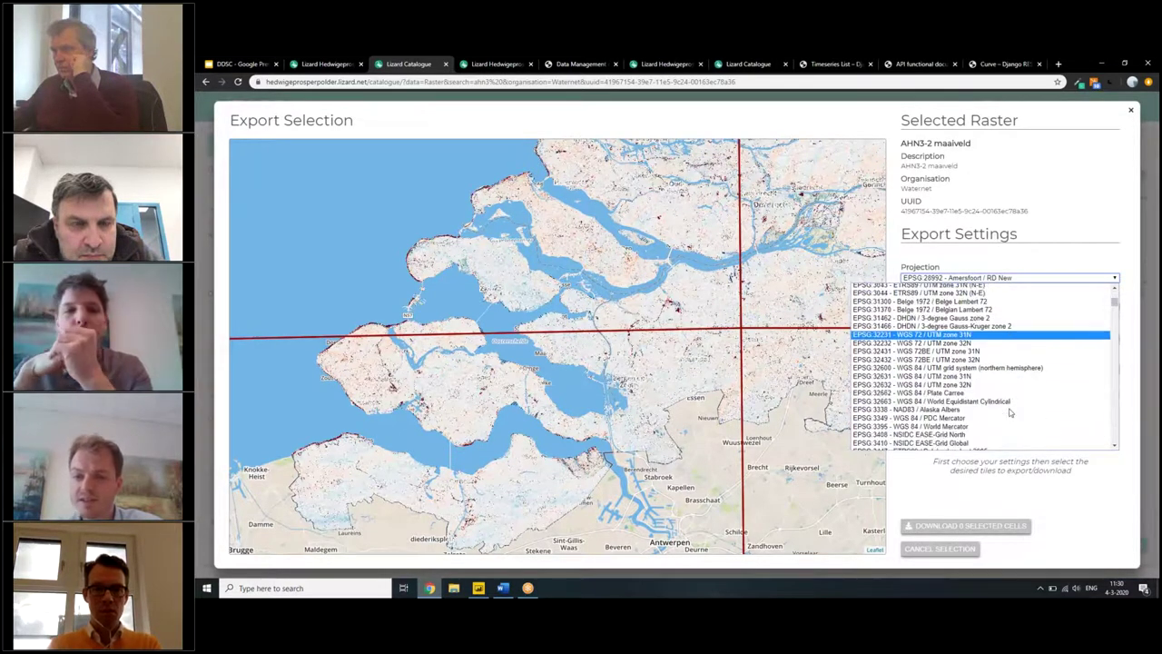
scroll(1026, 400, down, 5)
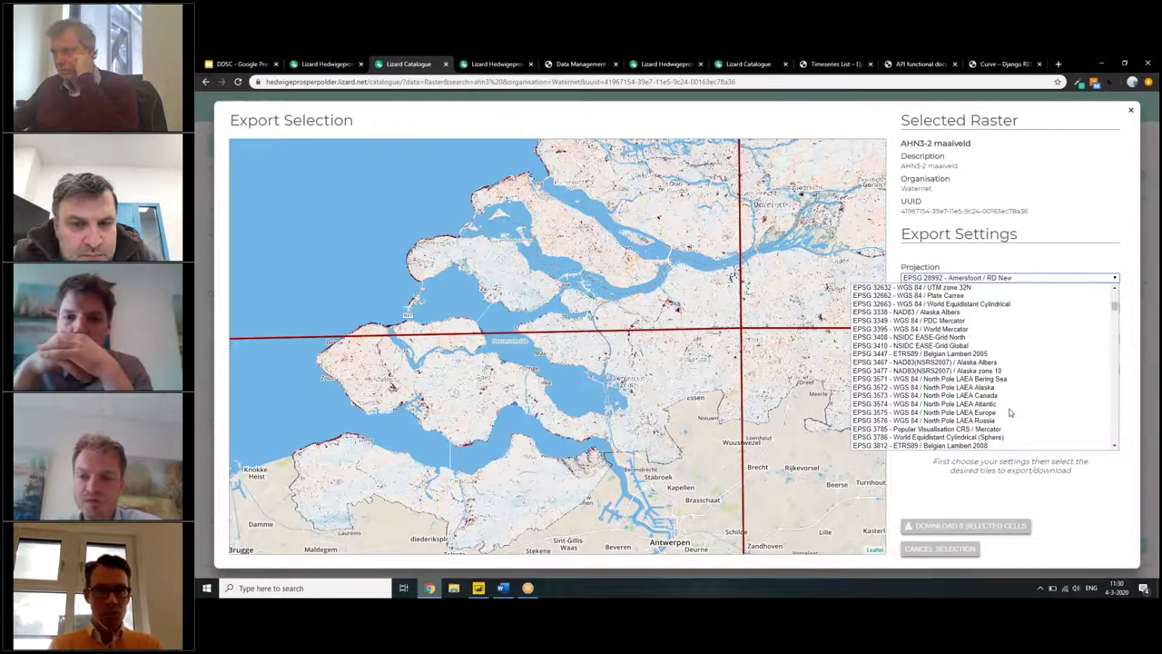
scroll(1009, 413, up, 10)
click(1061, 250)
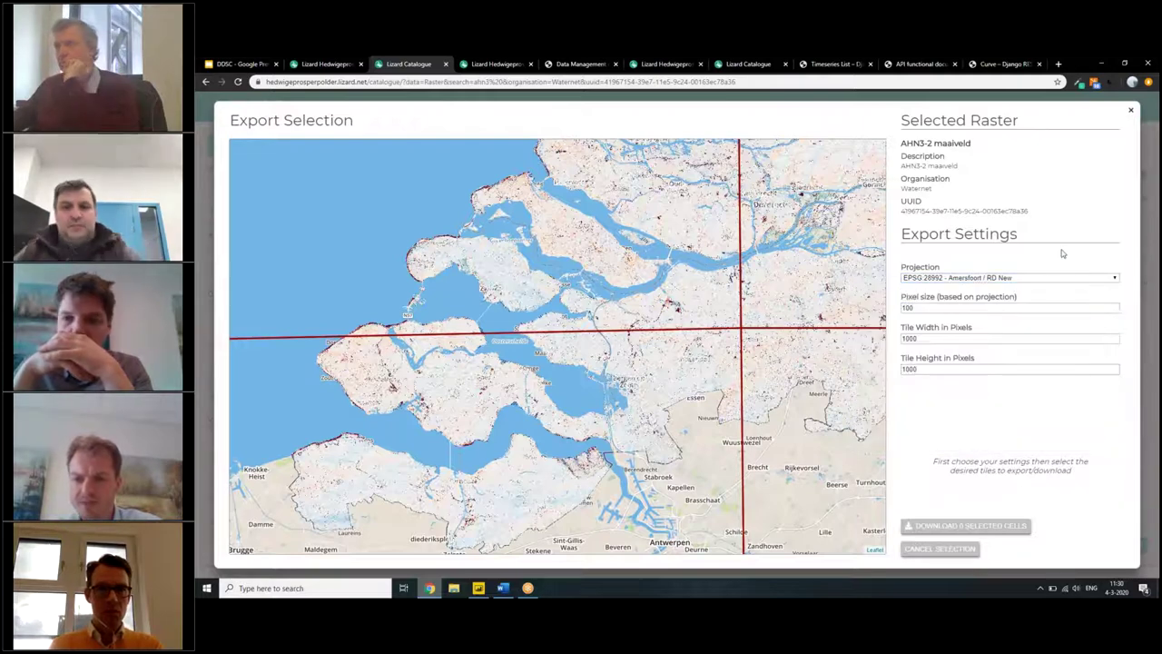
Step: Set the export's pixel size to 0.5, focusing on the Westerschelde marshes northwest of Doel
click(974, 310)
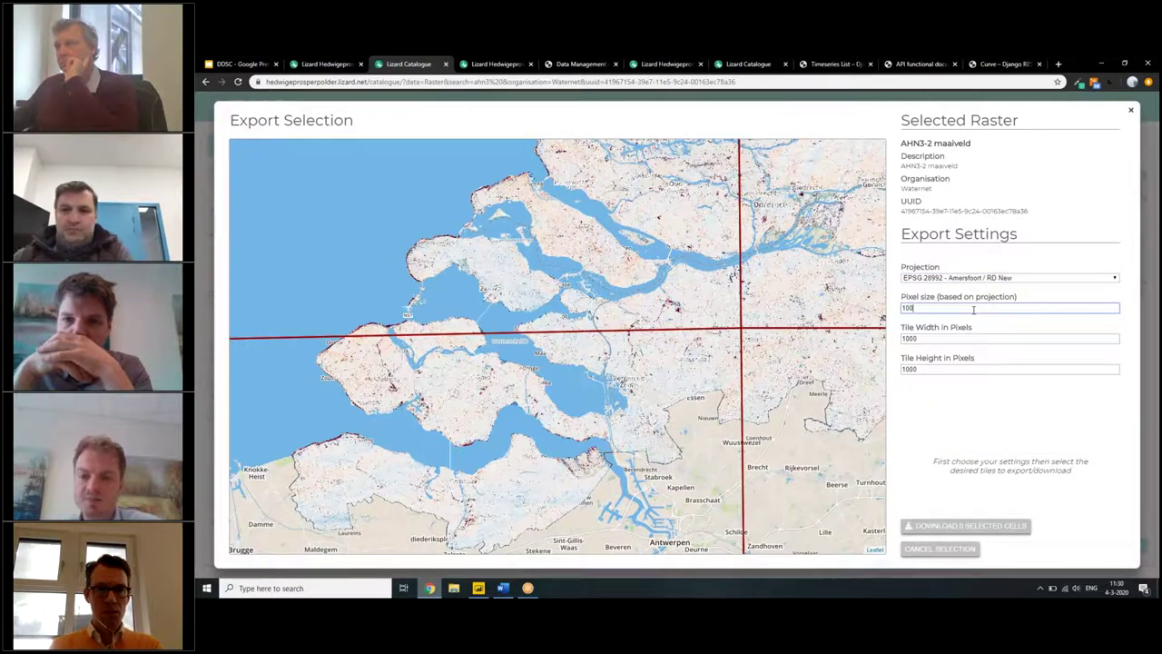
key(BackSpace)
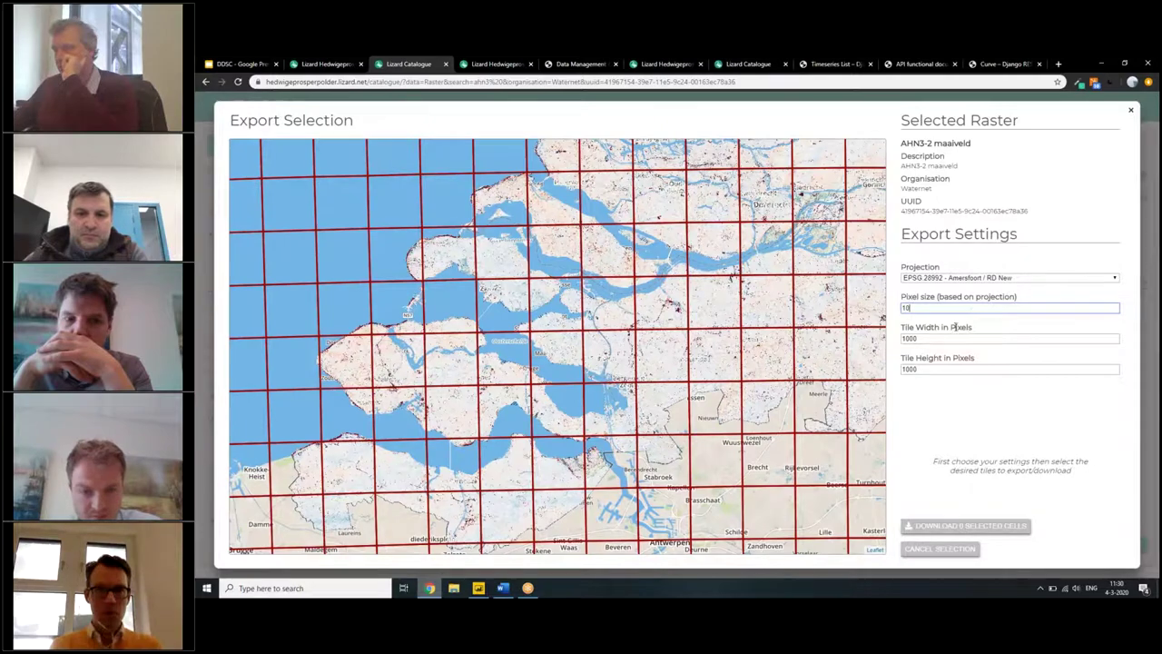
scroll(582, 478, up, 4)
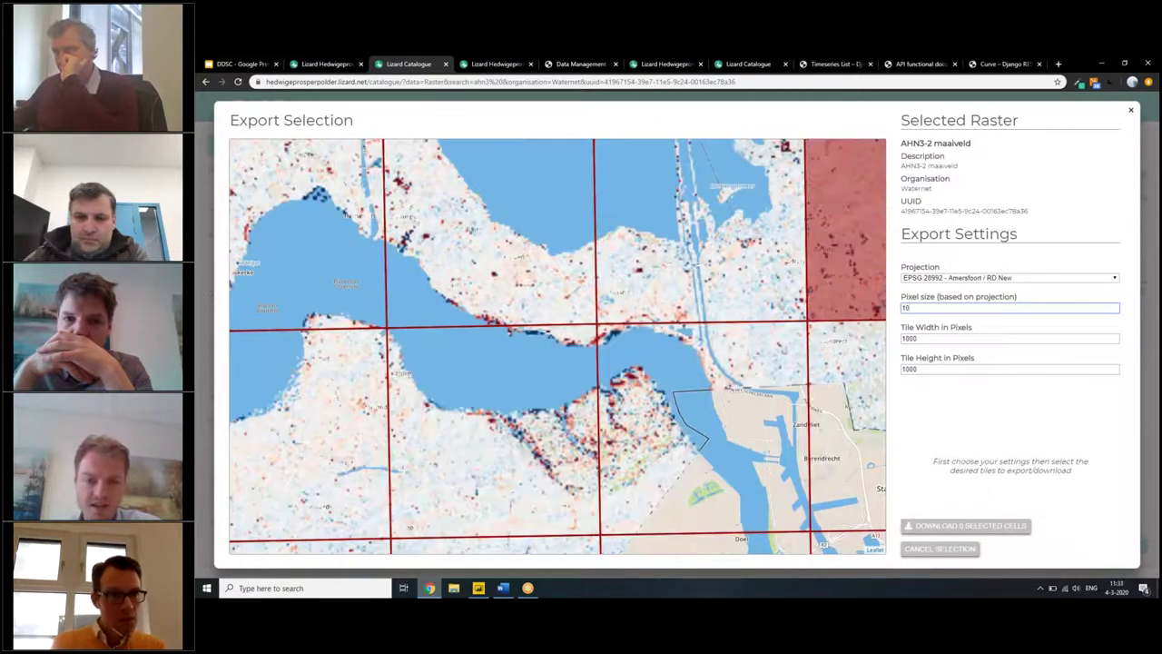
key(BackSpace)
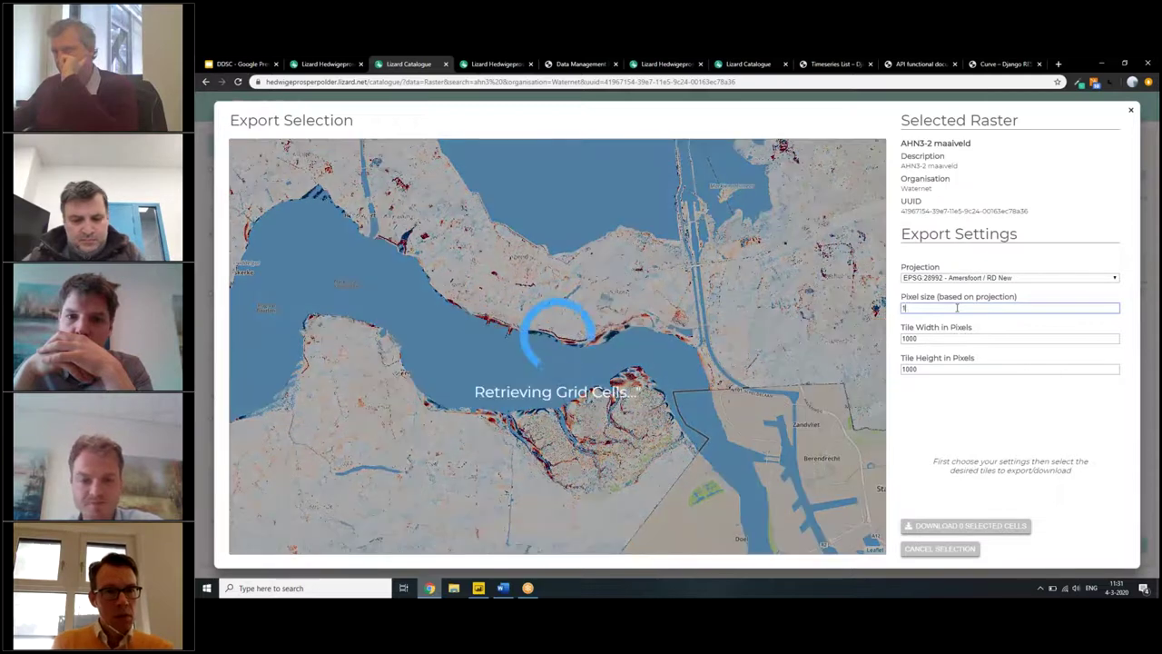
key(BackSpace)
text(0.5)
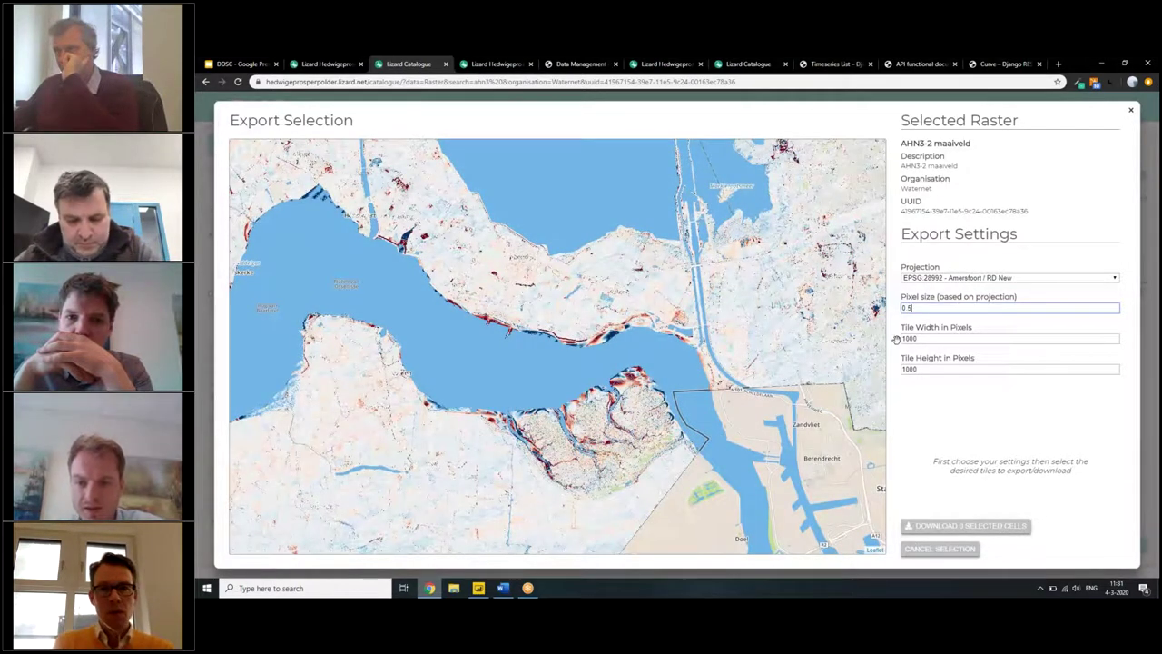
Step: Set both the export tile width and tile height to 10000 pixels
click(902, 339)
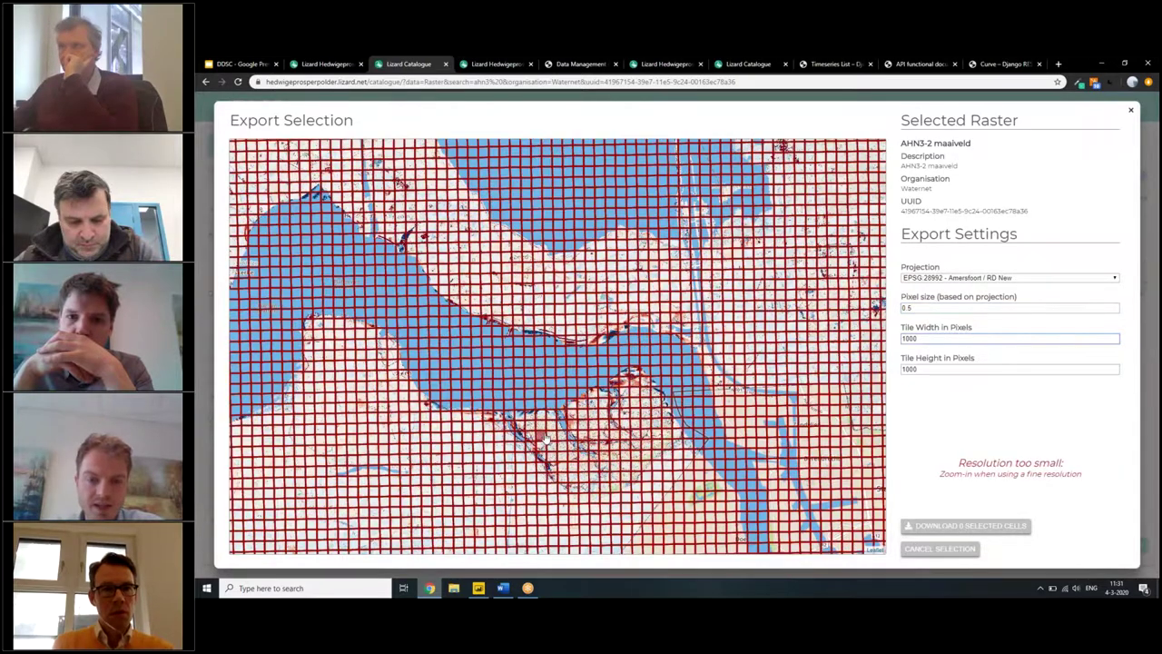
scroll(545, 438, up, 2)
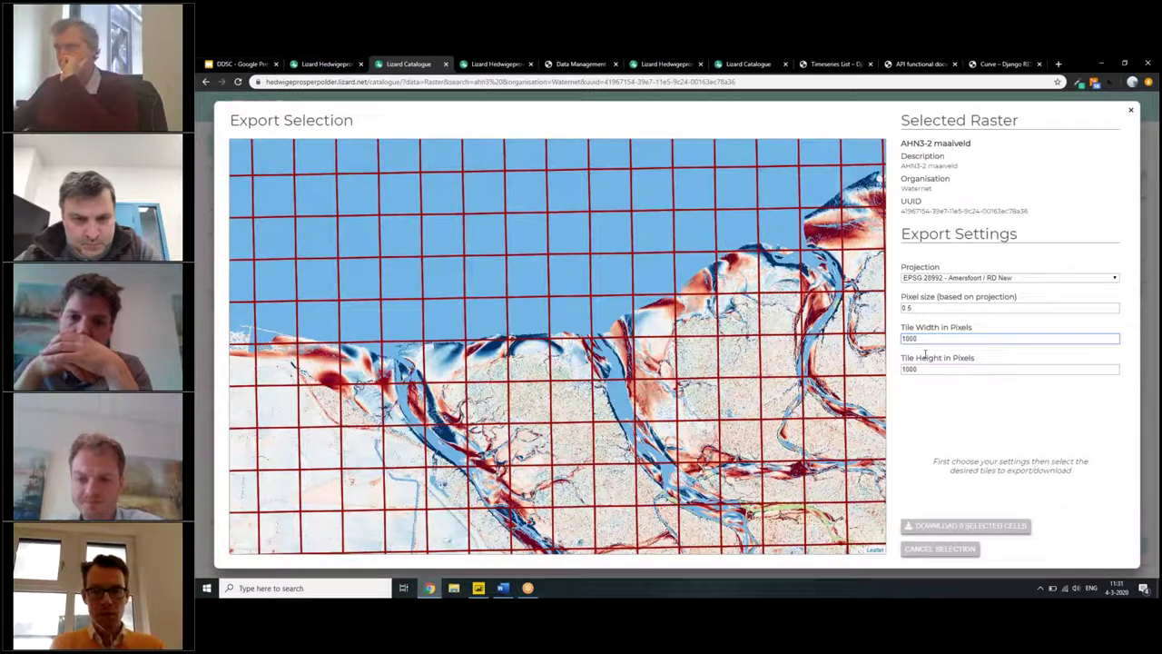
key(BackSpace)
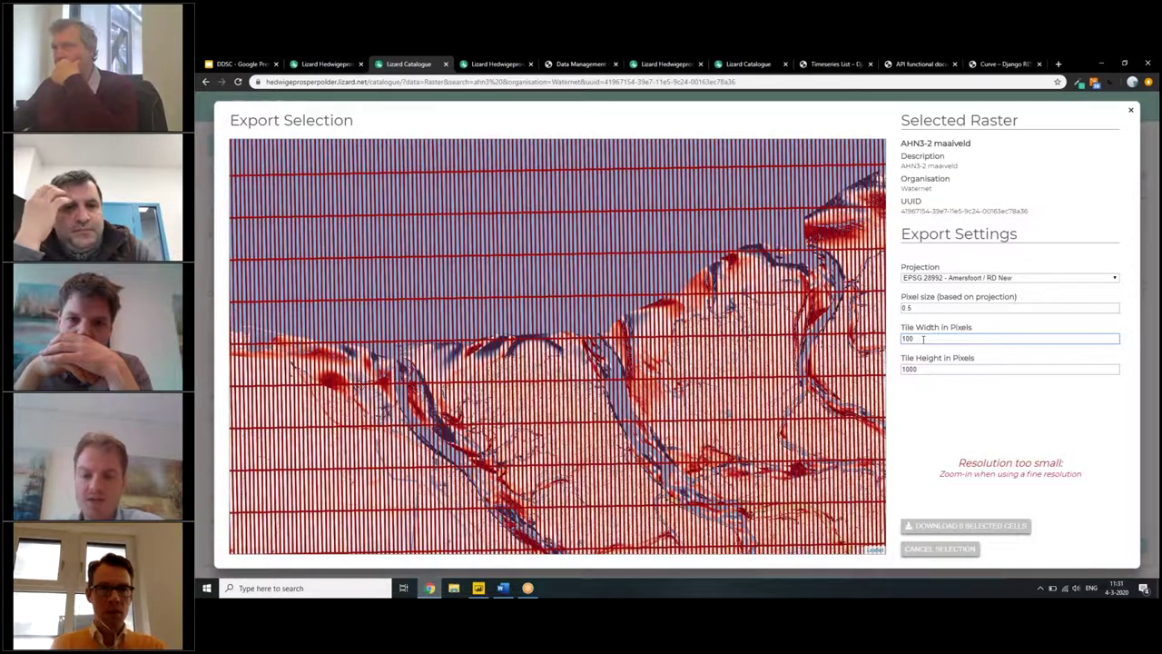
text(0)
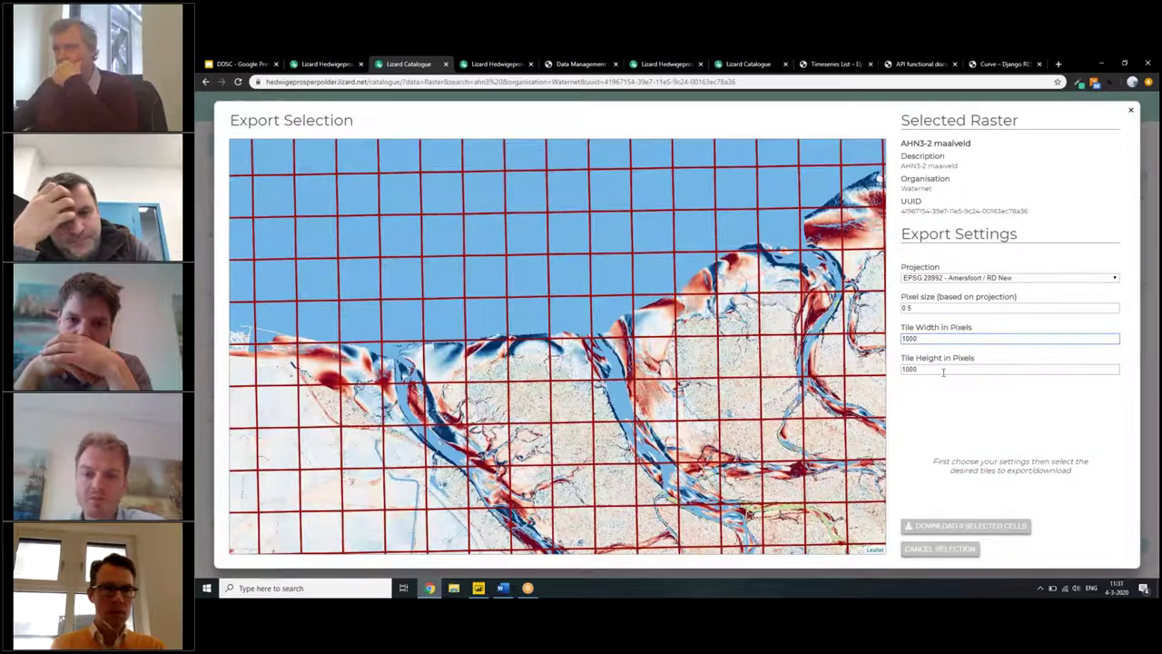
text(0)
click(929, 369)
text(0)
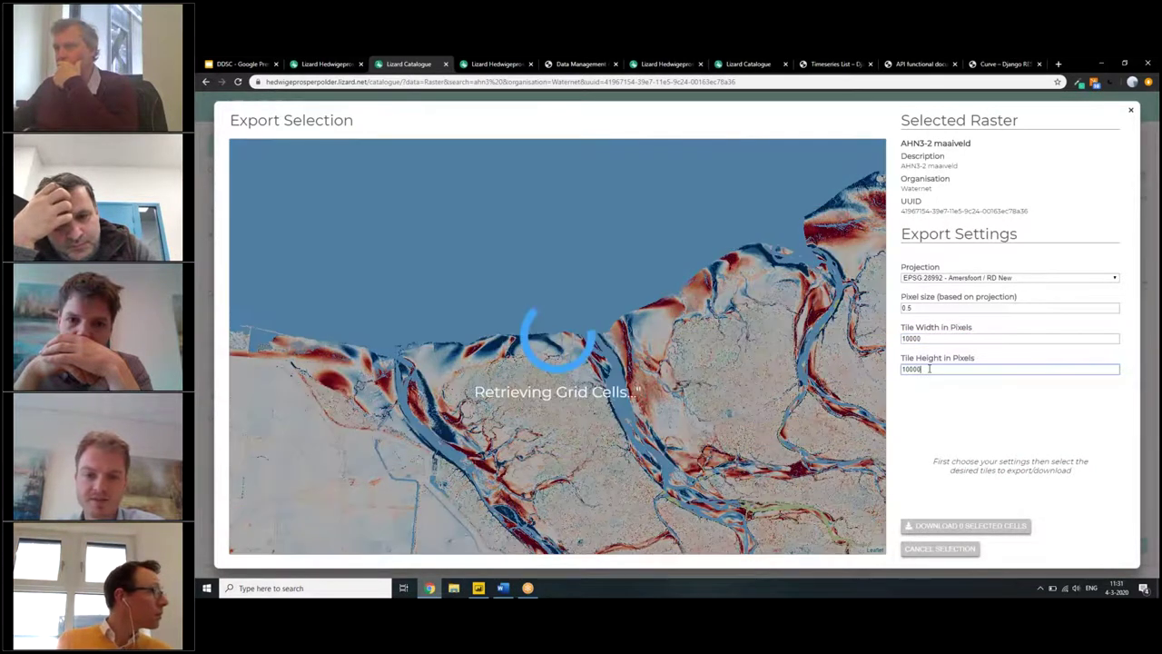
Step: Select the grid cell covering the southwestern part of the marsh, start its download, and close the export progress view
drag(627, 319, 485, 190)
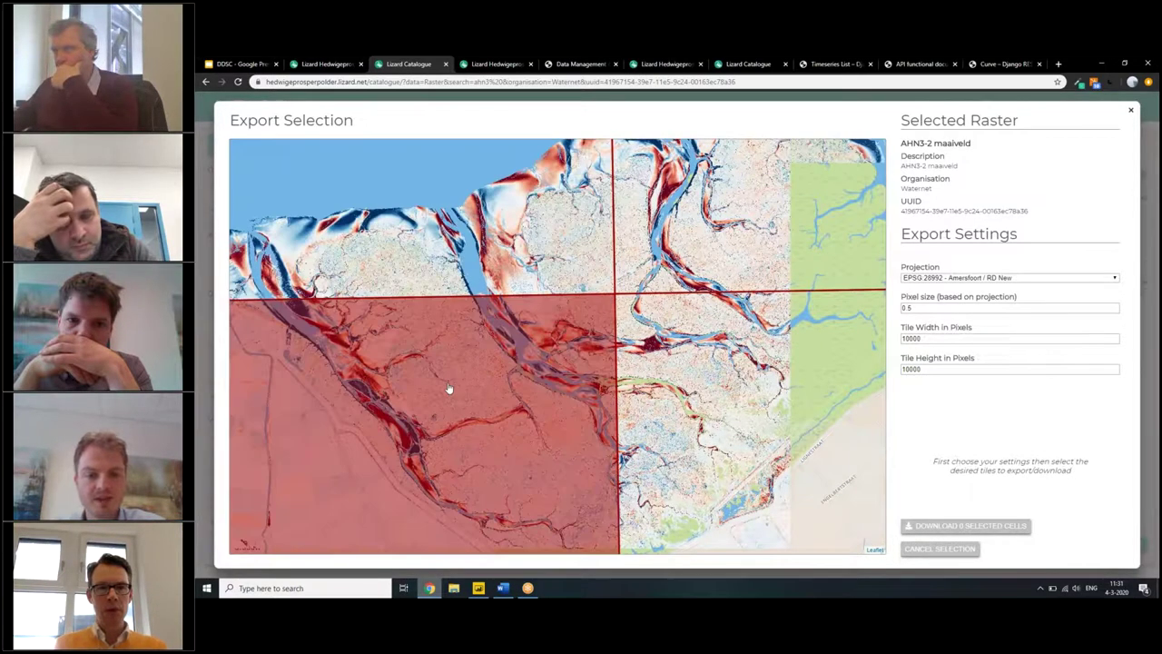
click(447, 388)
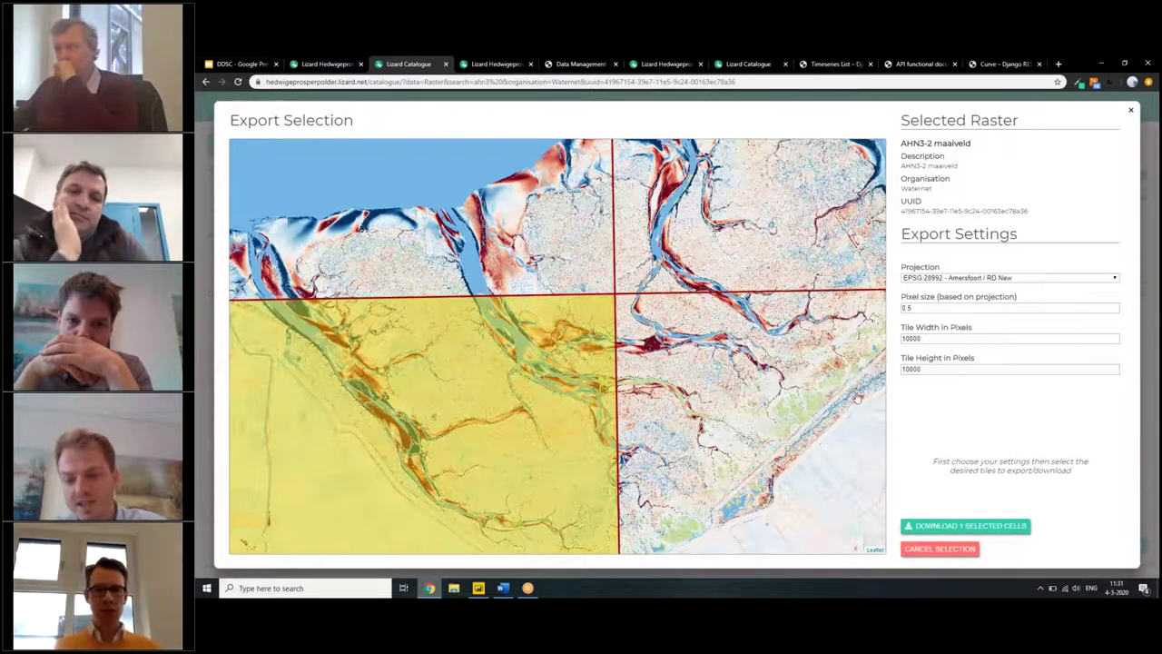
click(996, 534)
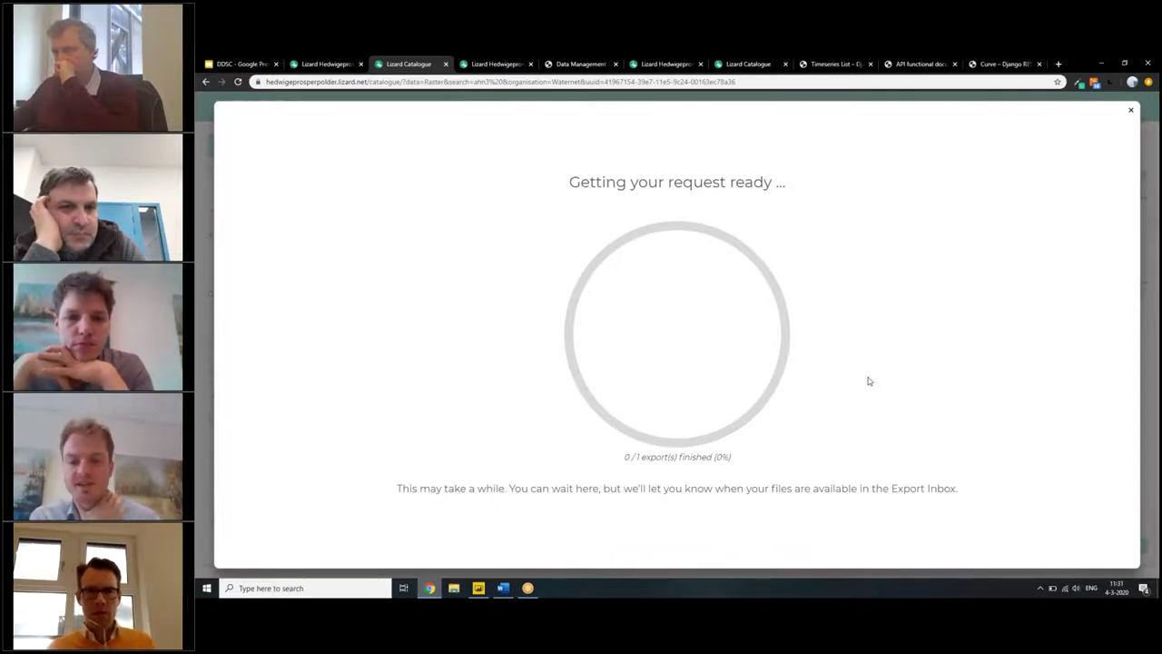
click(1130, 113)
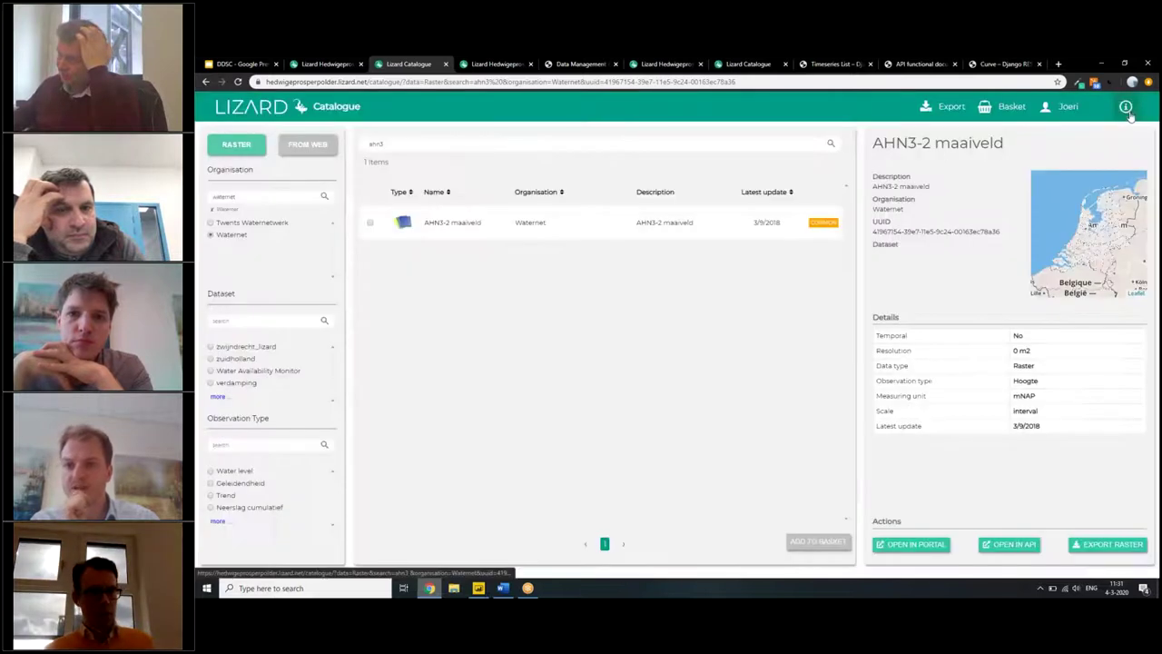
click(945, 111)
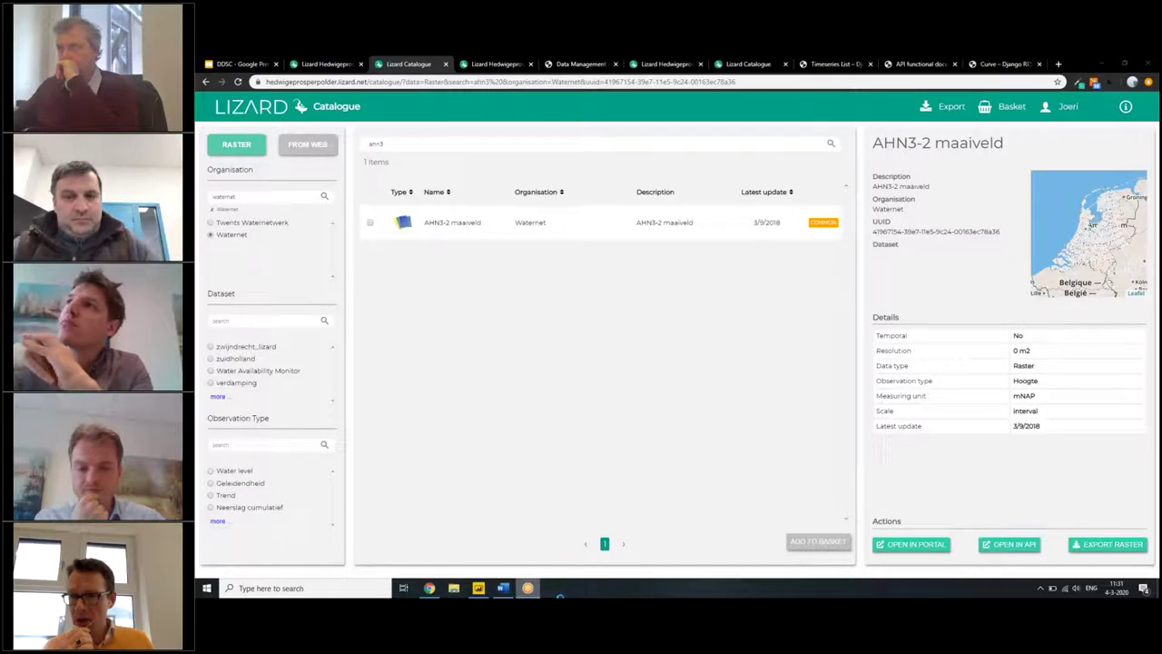
click(527, 588)
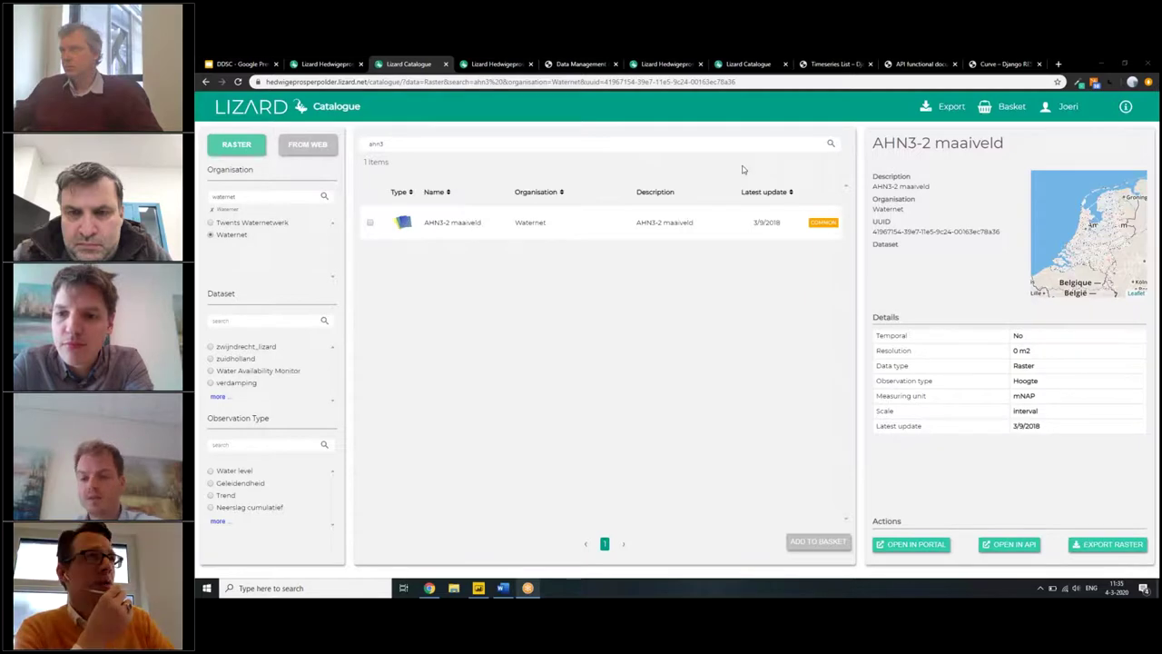
Step: Reopen the AHN3-2 maaiveld export, look through the available EPSG projections, and close it without changing or downloading anything
click(1113, 549)
click(997, 278)
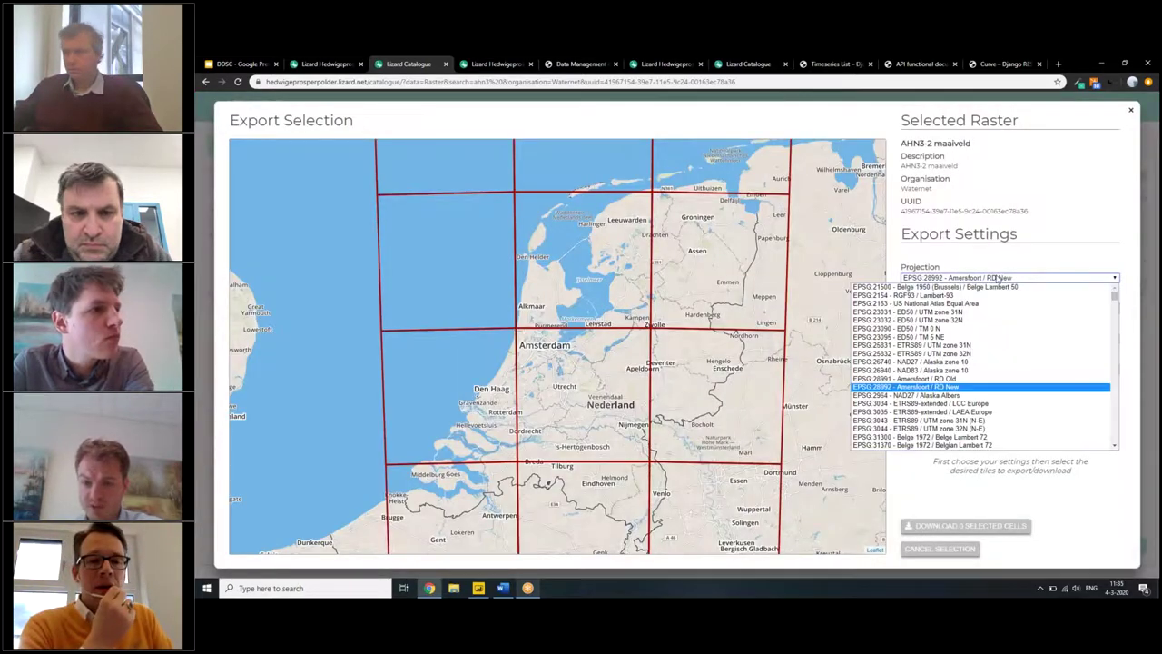
scroll(962, 364, down, 3)
scroll(956, 370, up, 3)
scroll(956, 369, down, 5)
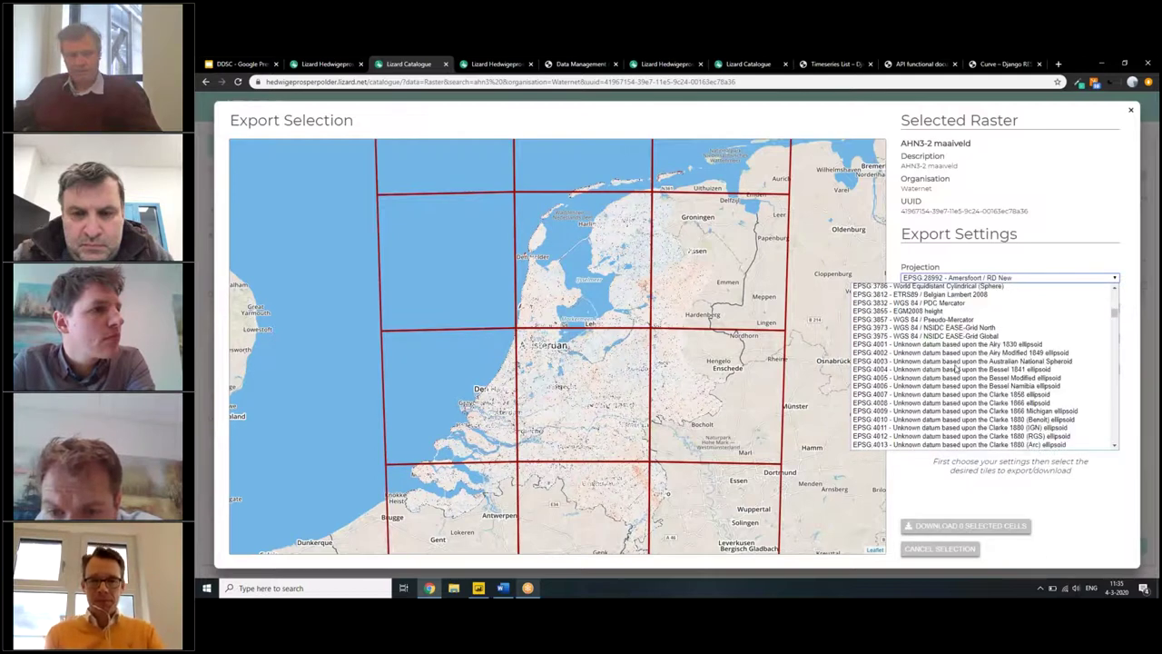
scroll(956, 369, up, 4)
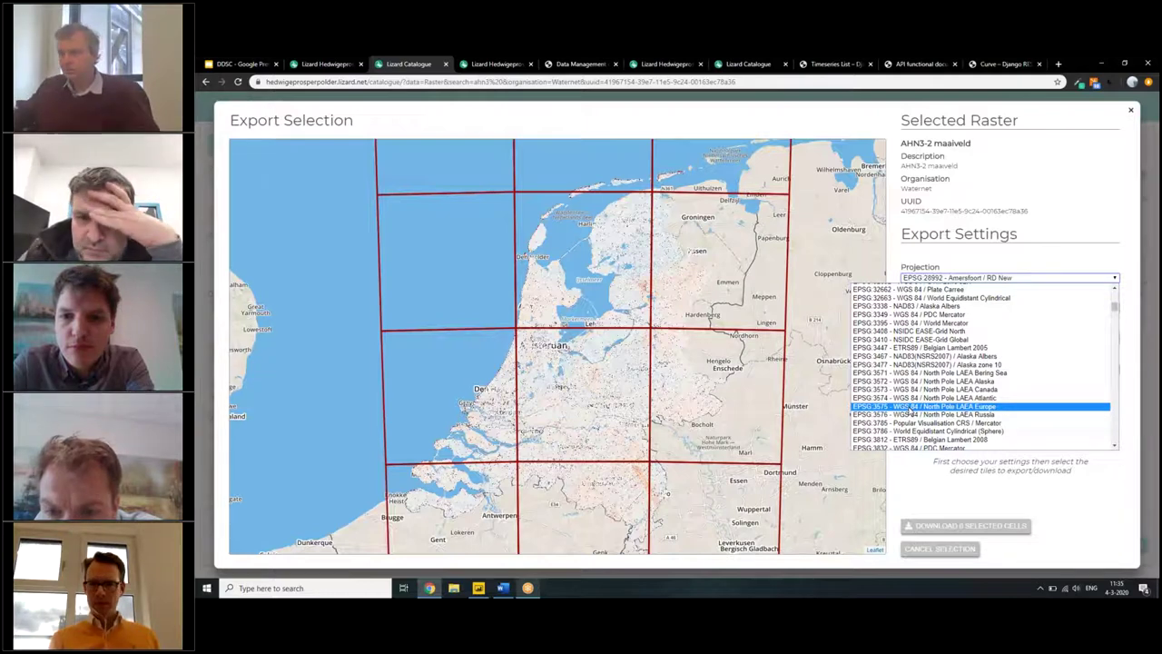
scroll(908, 411, down, 2)
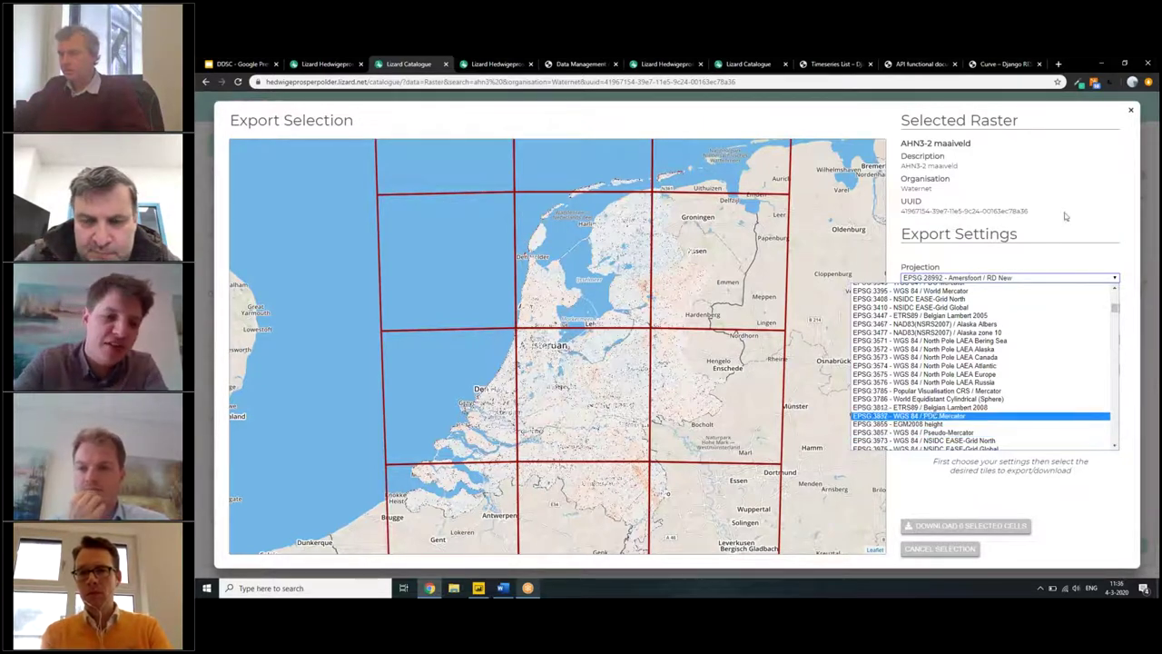
click(1132, 114)
click(1132, 114)
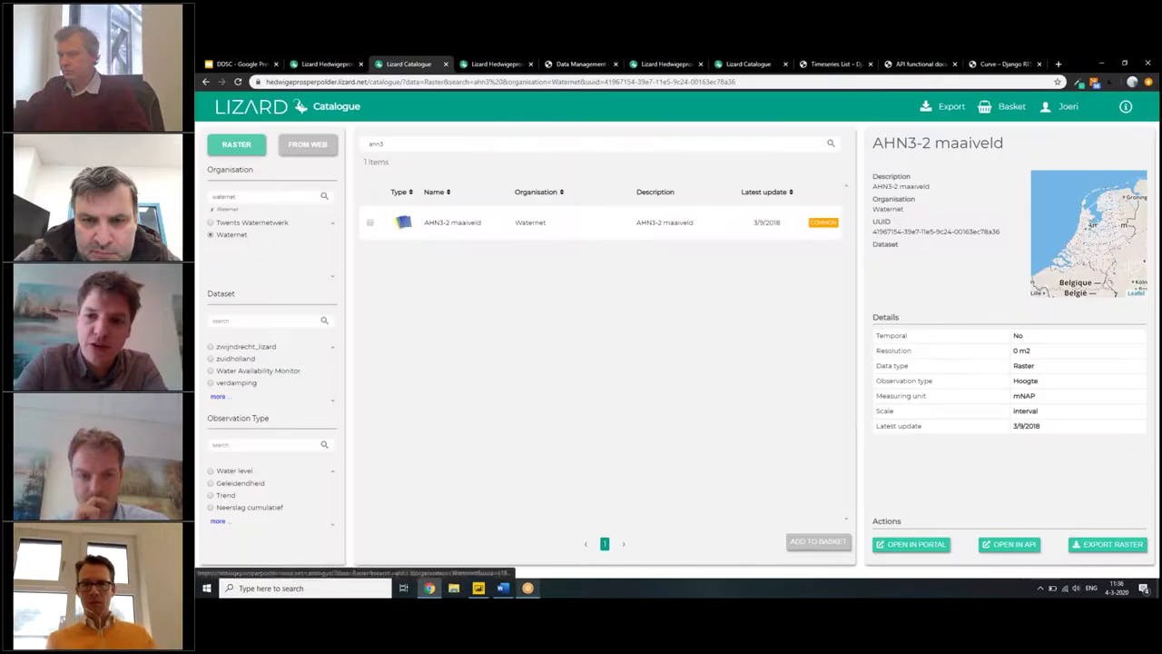